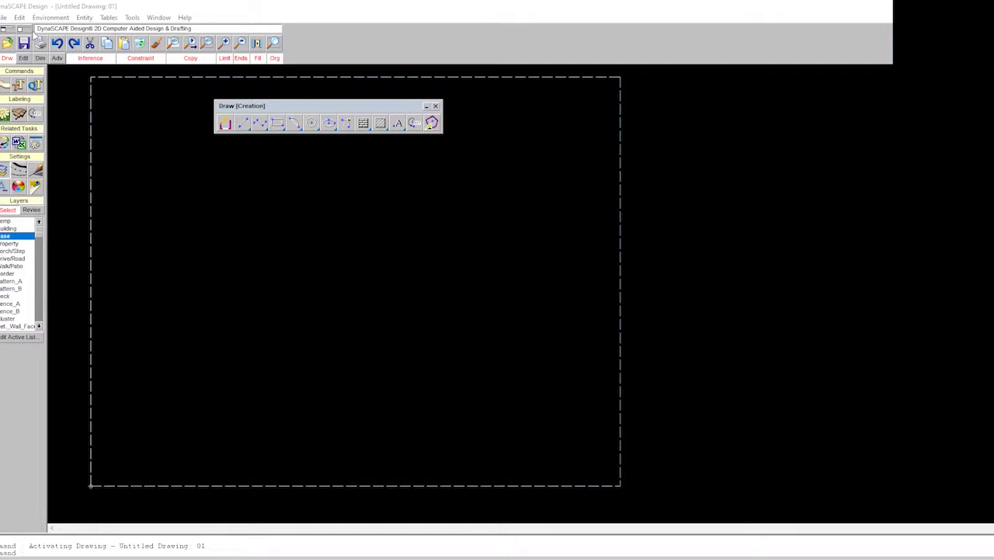
# - Show the Quick Start toolbox, place it below the Draw toolbox, and close it
pyautogui.click(41, 44)
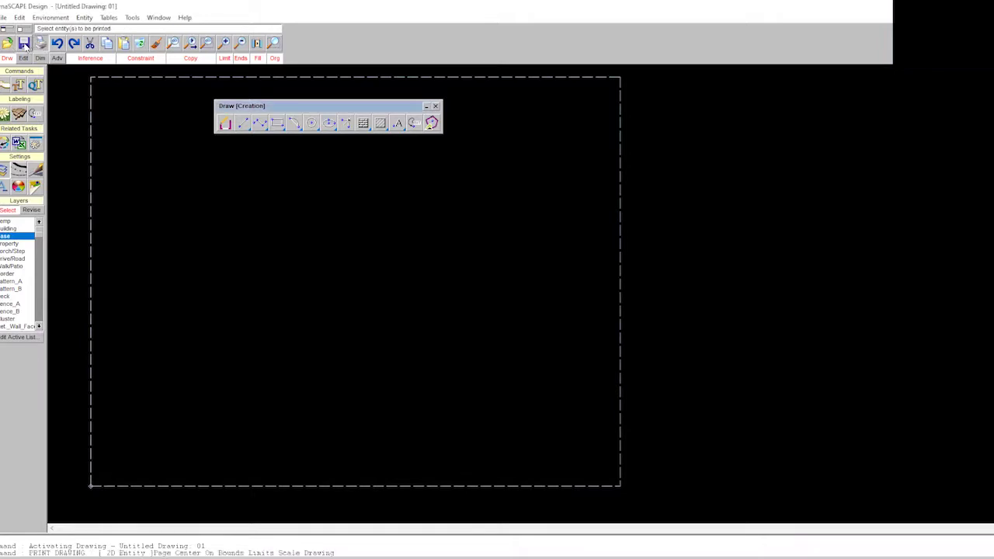
pyautogui.click(317, 50)
pyautogui.click(35, 87)
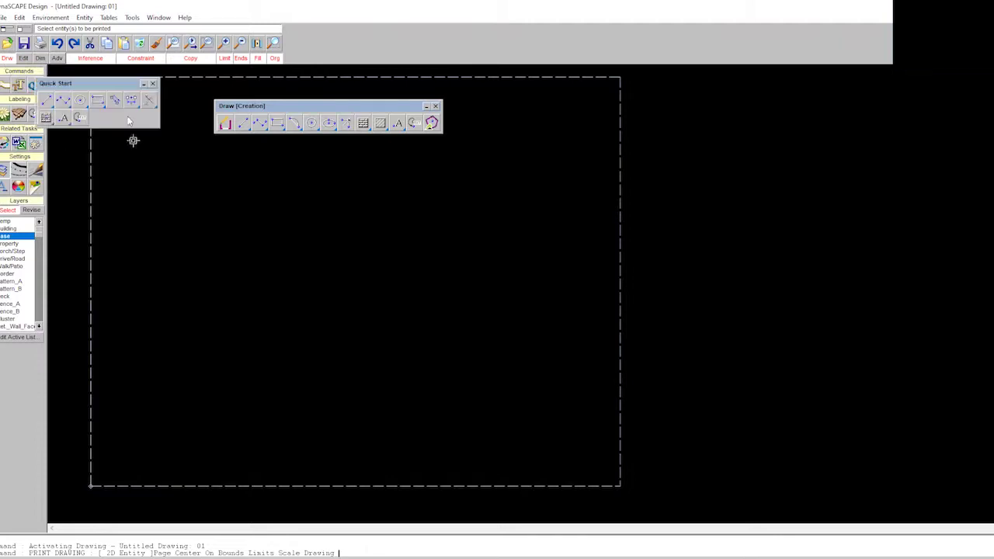
pyautogui.moveTo(249, 175); pyautogui.dragTo(250, 174)
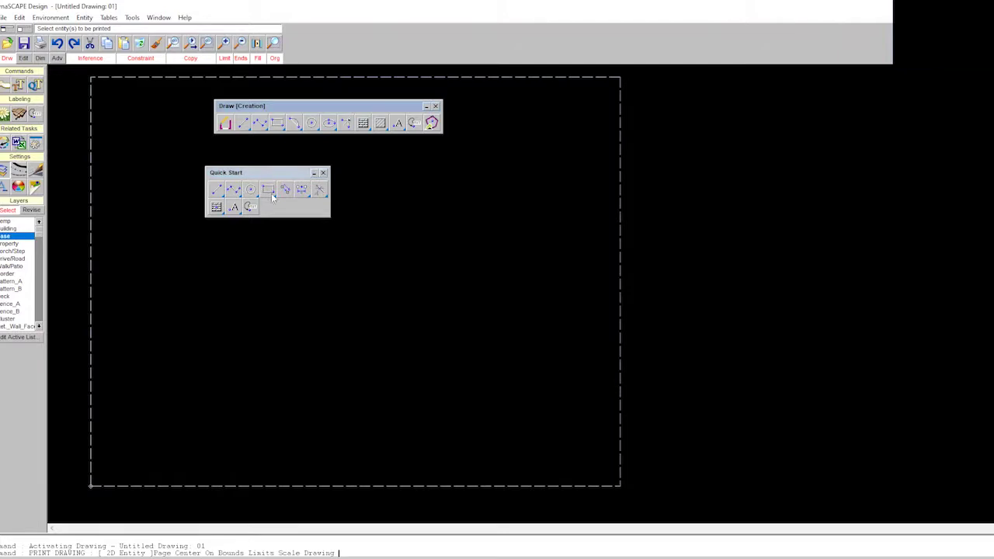
pyautogui.click(324, 173)
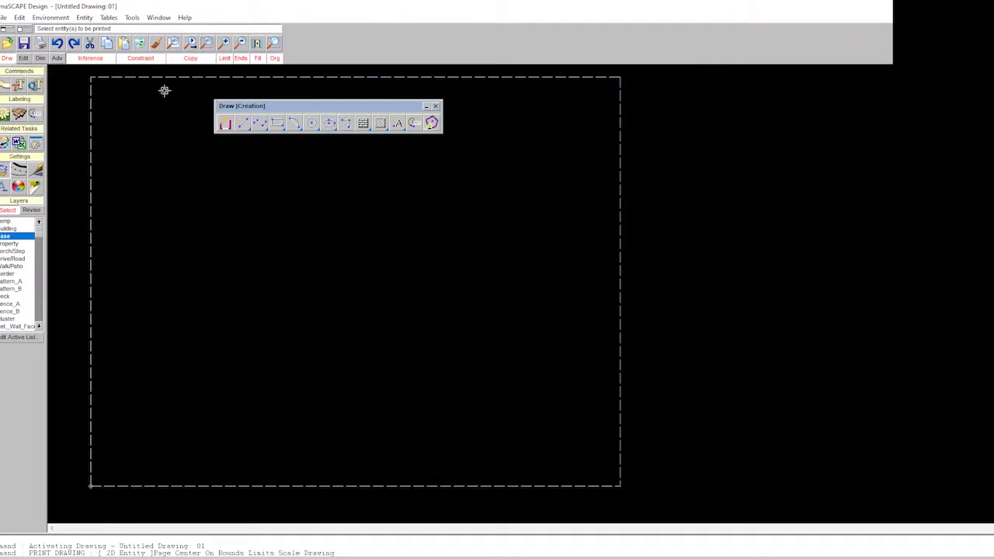
# - Show the Edit toolbox and place it in the drawing area below the Draw toolbox
pyautogui.click(24, 61)
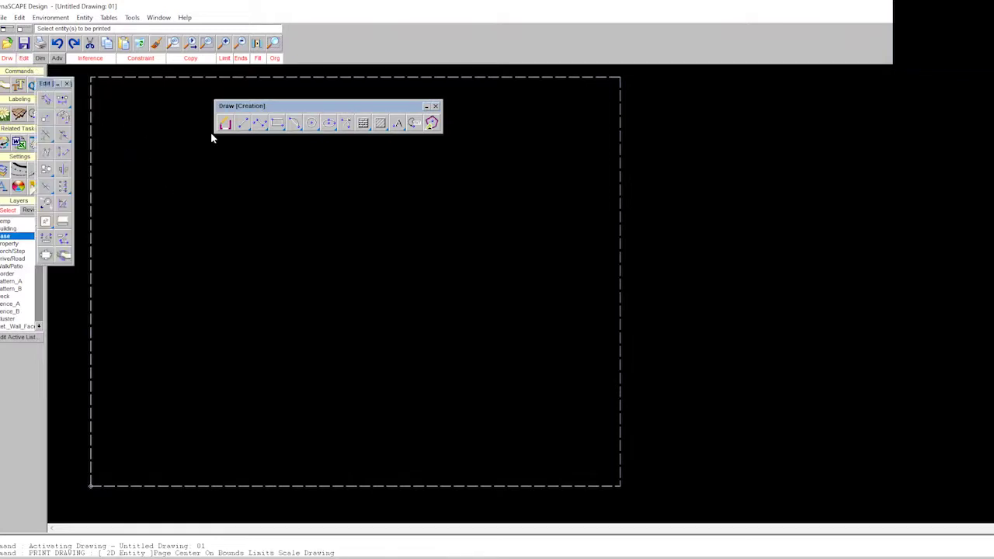
pyautogui.moveTo(243, 158); pyautogui.dragTo(243, 159)
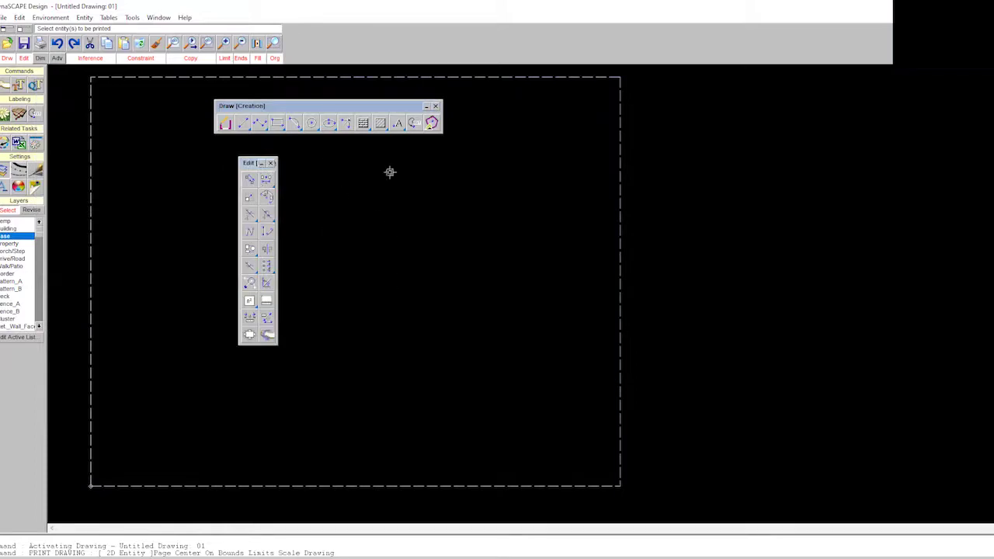
pyautogui.click(442, 134)
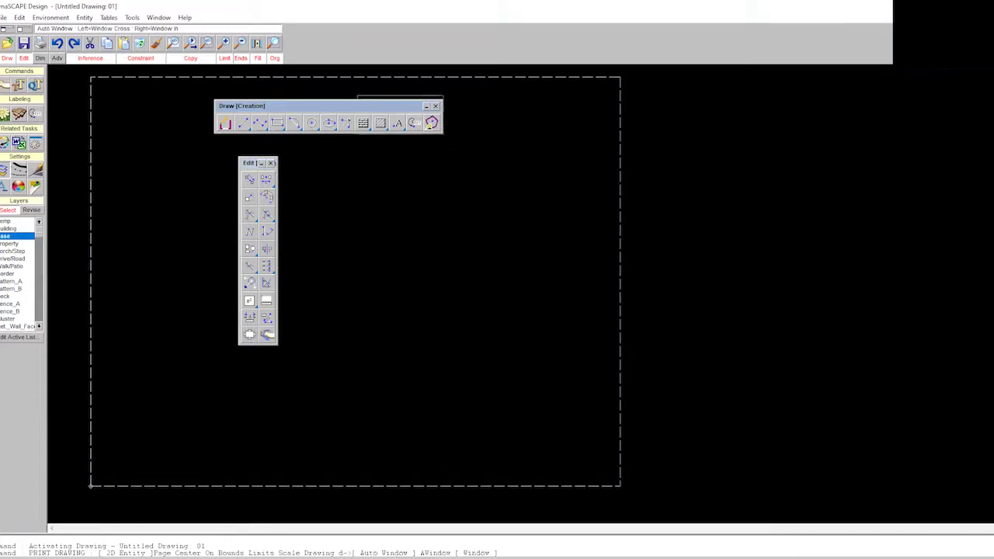
# - Reposition the Draw toolbox in the page's upper middle area and close the Edit toolbox
pyautogui.moveTo(542, 125); pyautogui.dragTo(789, 170)
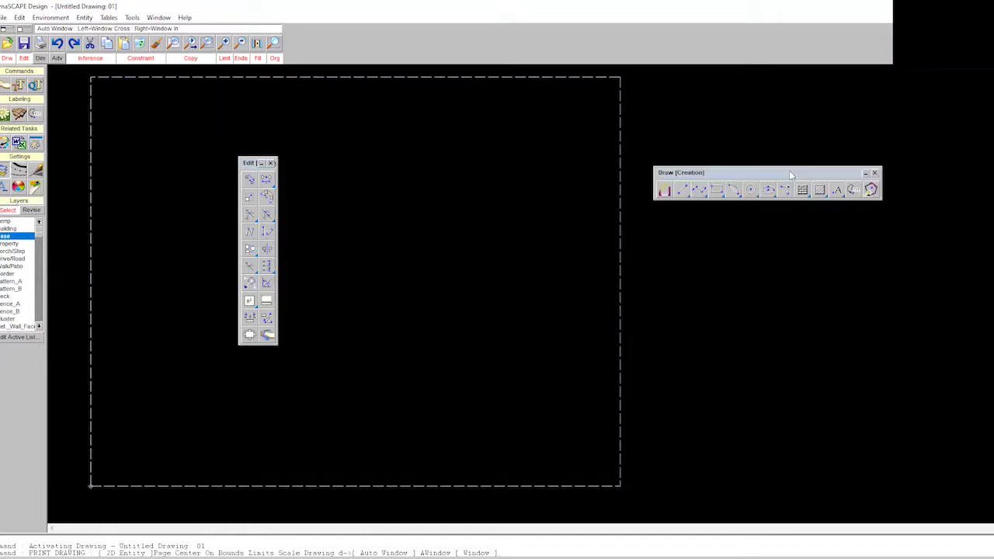
pyautogui.moveTo(524, 125); pyautogui.dragTo(460, 111)
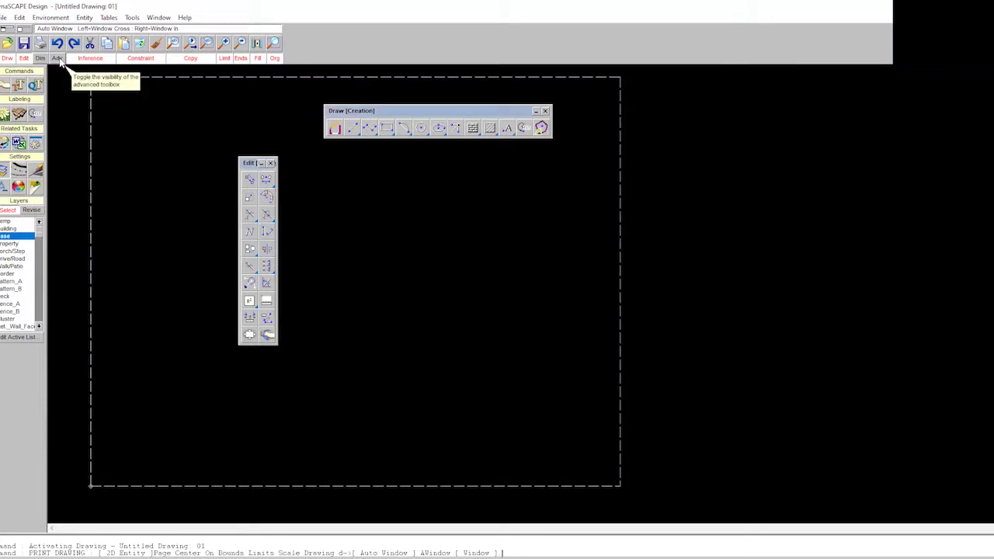
pyautogui.click(58, 65)
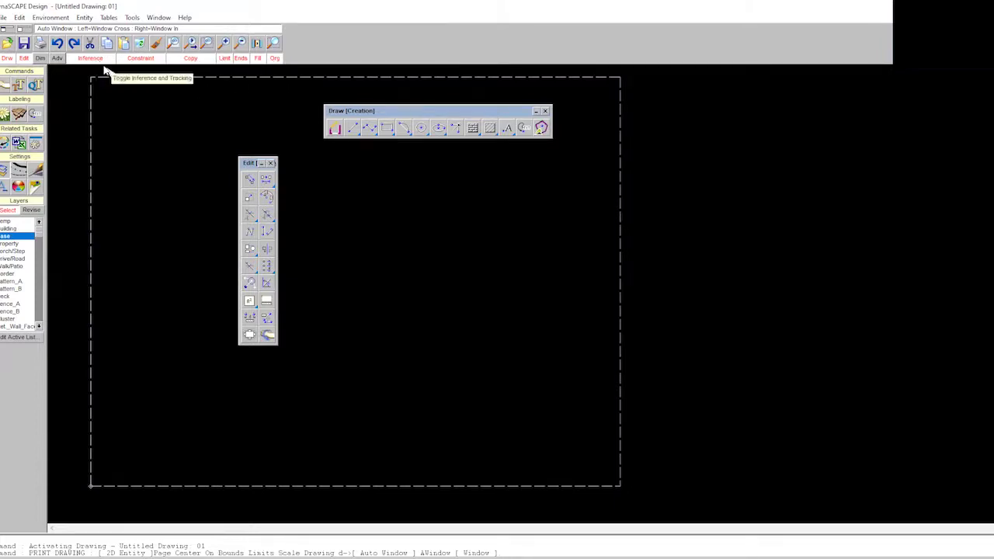
pyautogui.click(271, 163)
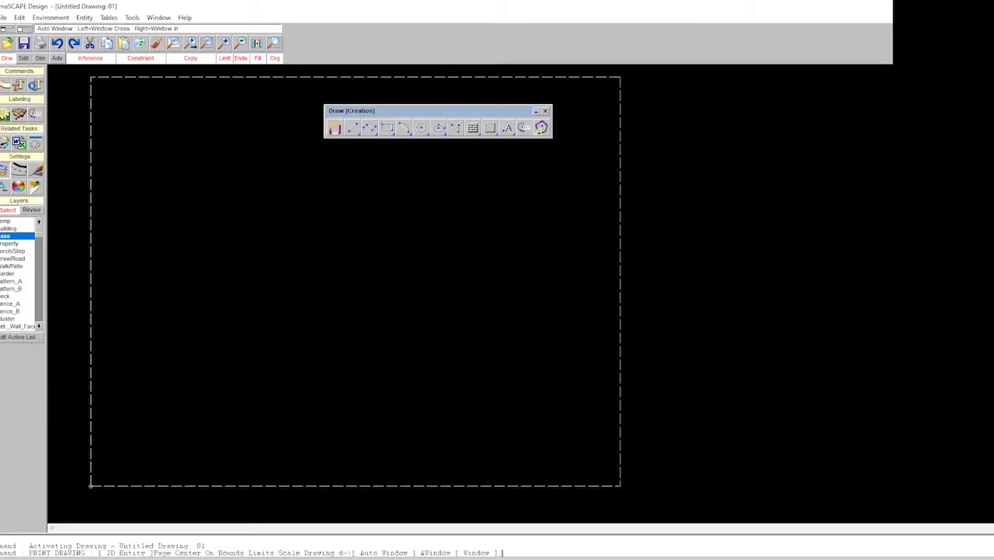
# - Set the location constraint to None and make Building the active layer
pyautogui.click(139, 66)
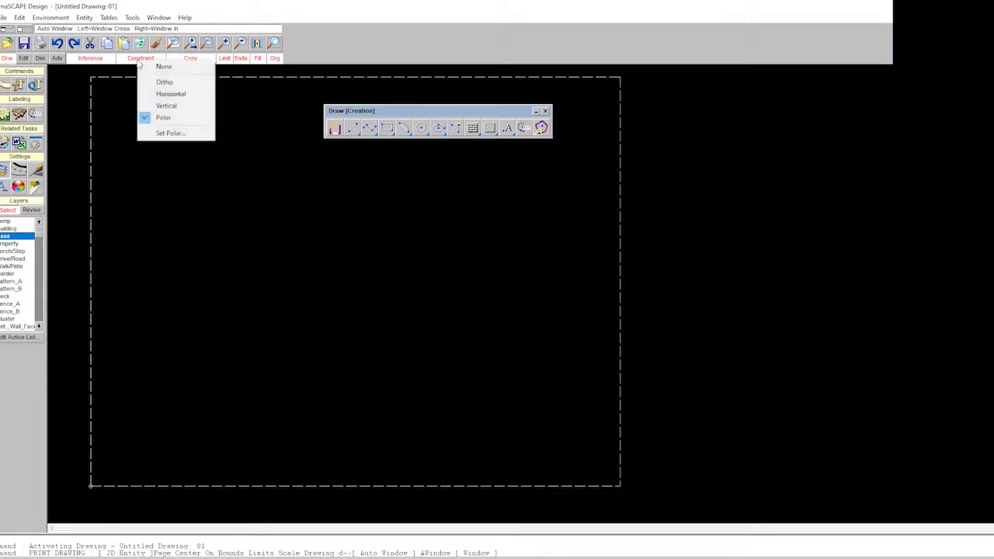
pyautogui.click(167, 67)
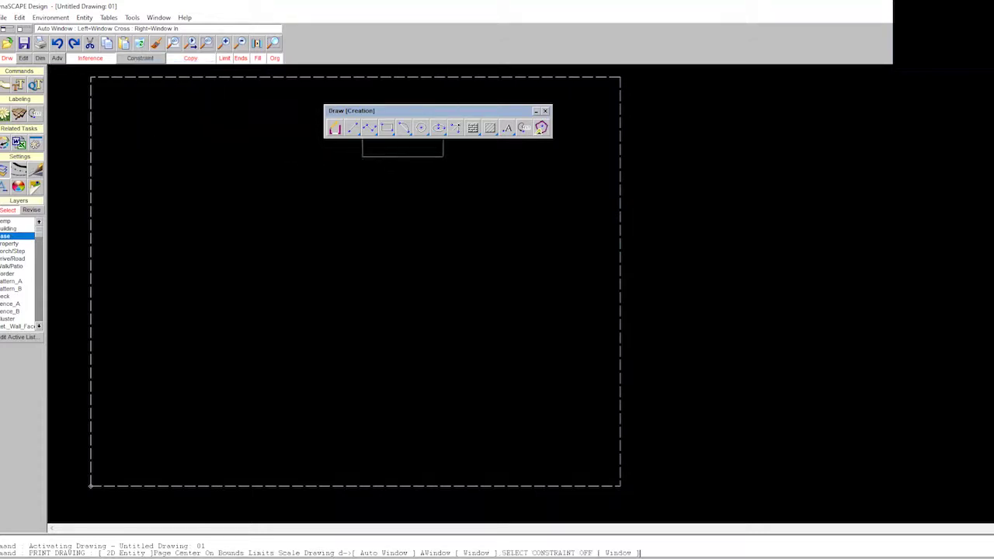
pyautogui.click(8, 229)
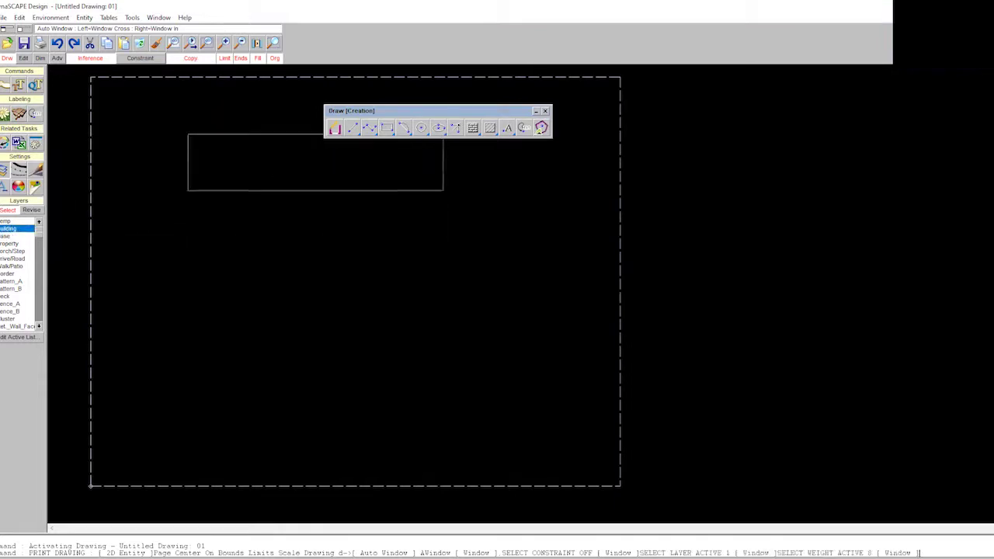
# - Draw an unconstrained, slightly slanted line across the upper middle of the page
pyautogui.click(352, 128)
pyautogui.click(439, 210)
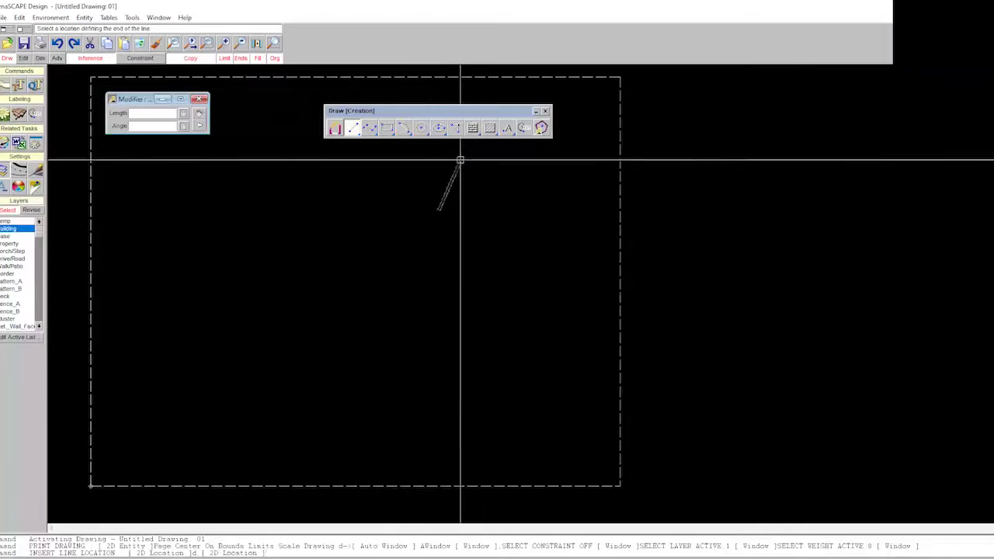
pyautogui.click(289, 180)
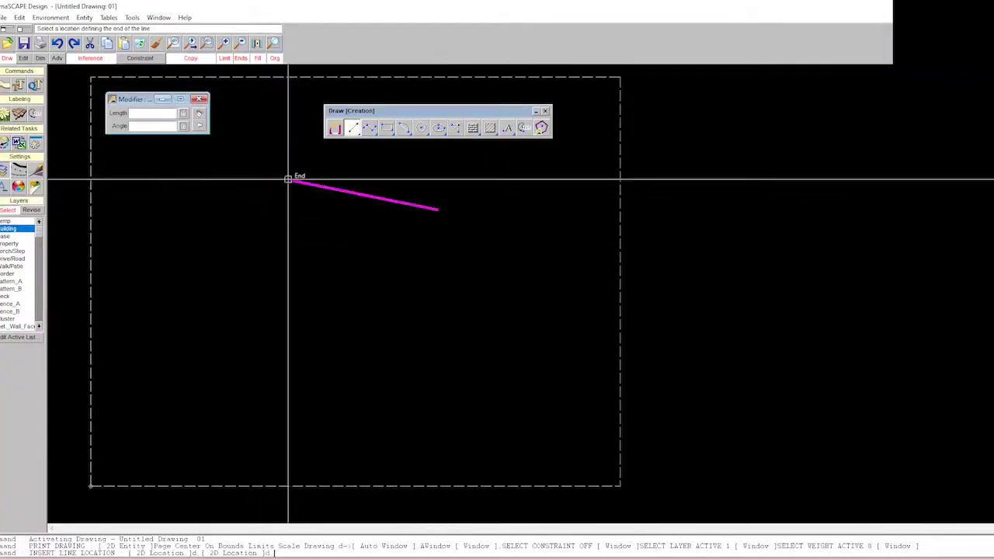
# - With the Ortho constraint, draw a chain of four alternating vertical and horizontal lines in the lower middle of the page
pyautogui.click(140, 58)
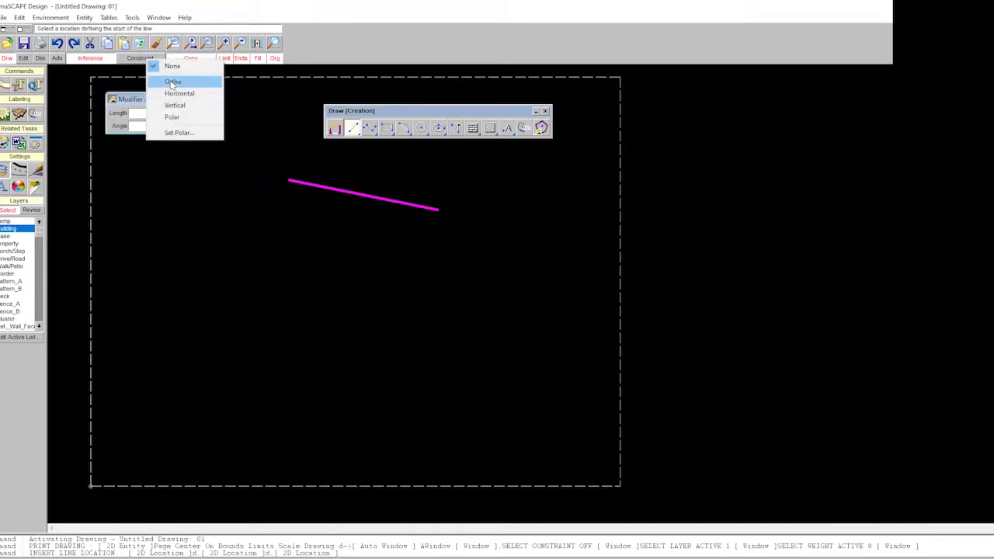
pyautogui.click(172, 82)
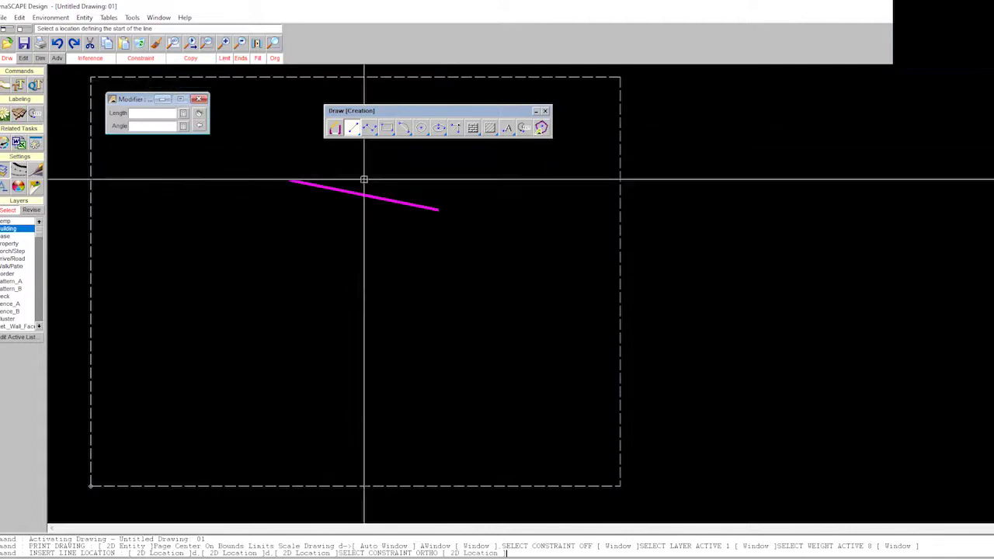
pyautogui.click(356, 277)
pyautogui.click(371, 411)
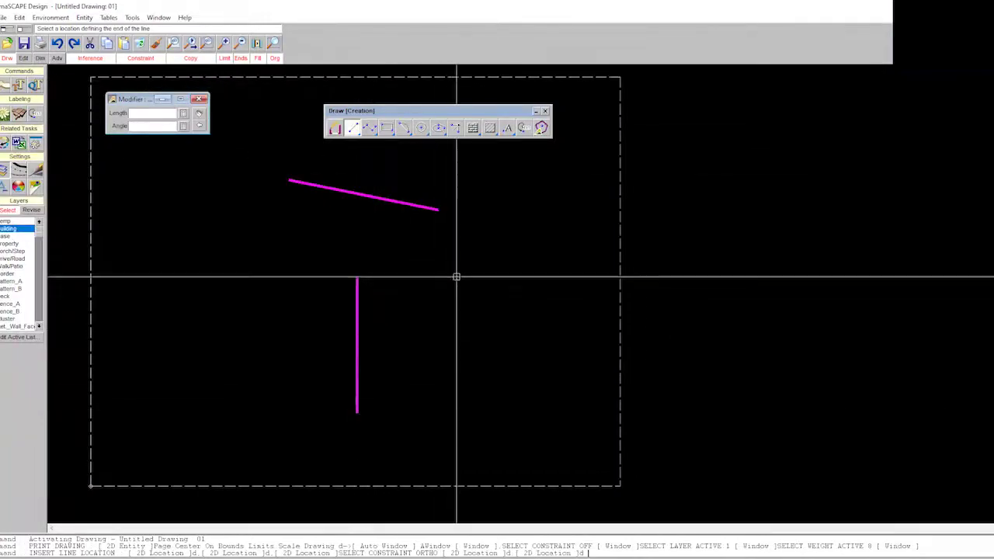
pyautogui.click(458, 404)
pyautogui.click(434, 295)
pyautogui.click(249, 392)
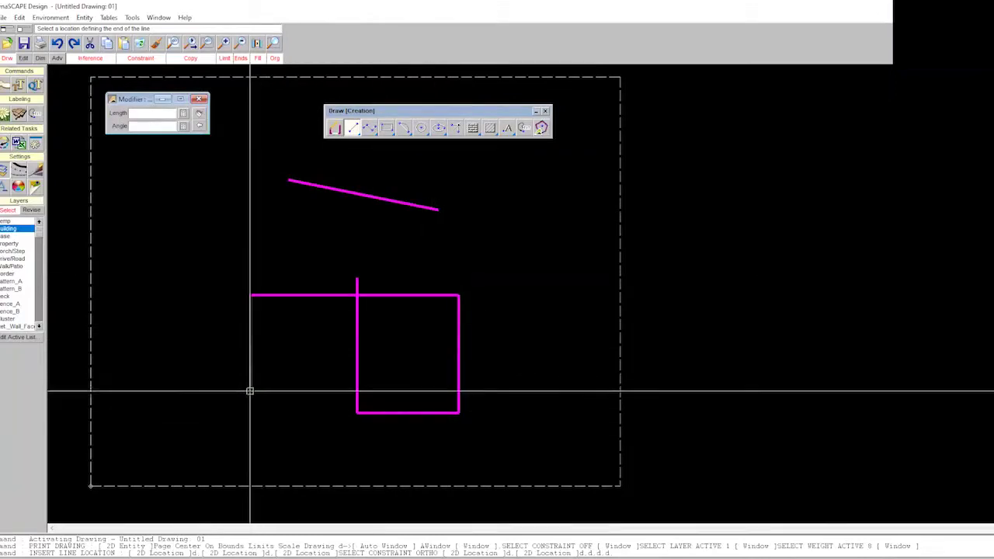
# - With the Horizontal constraint, draw a long two-segment horizontal line across the page just below the slanted line
pyautogui.click(141, 58)
pyautogui.click(163, 93)
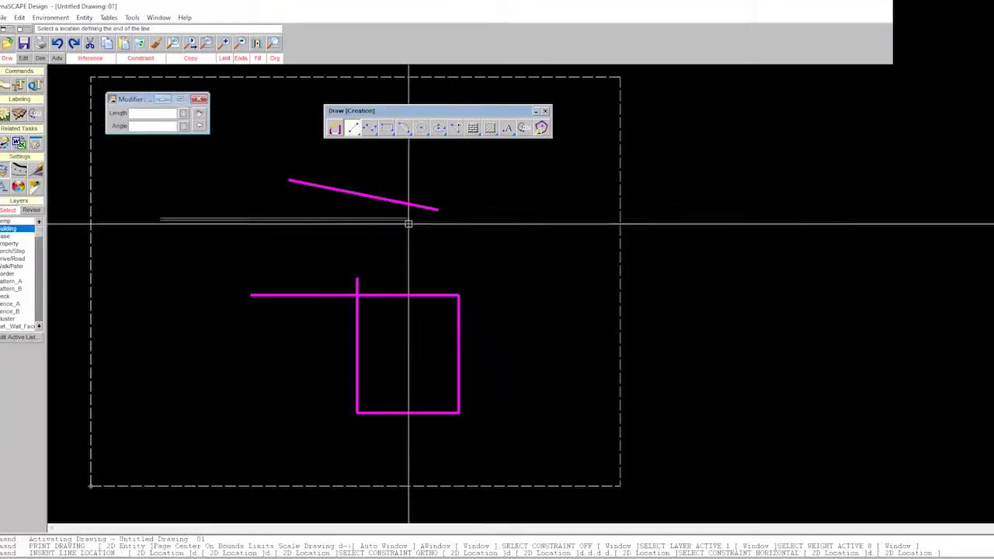
pyautogui.click(466, 255)
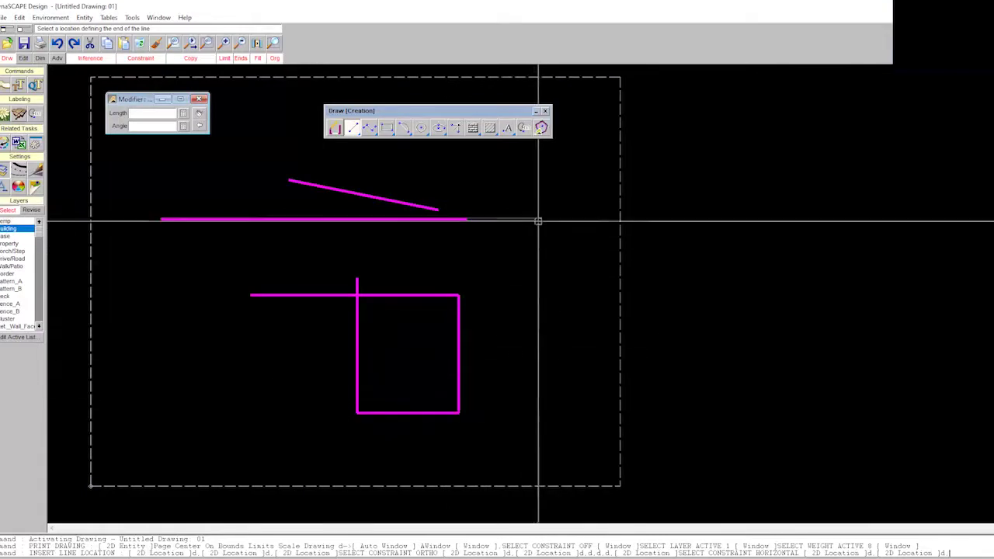
pyautogui.click(540, 324)
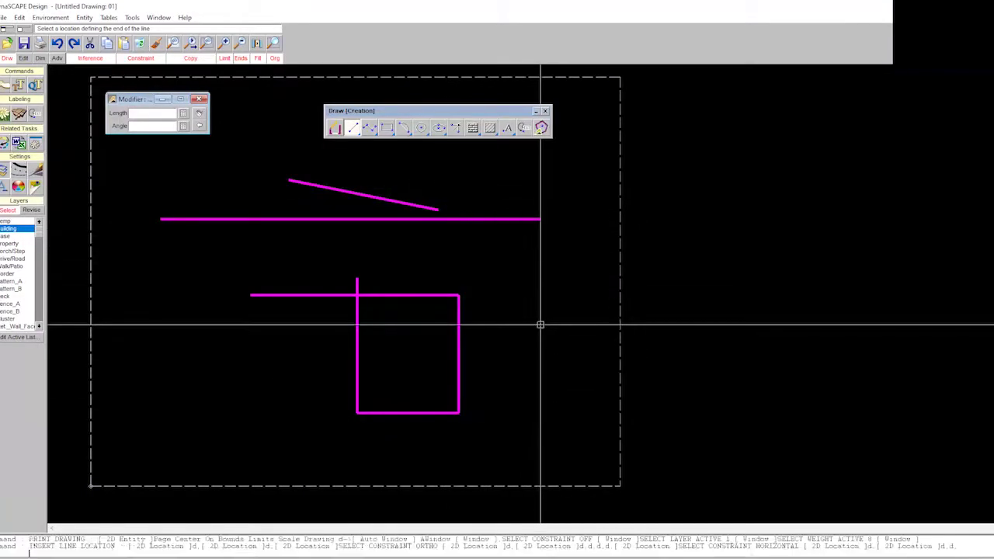
# - With the Polar constraint, continue from the long line's right end with vertical, diagonal and horizontal segments, ending inside the rectangular shape
pyautogui.click(143, 59)
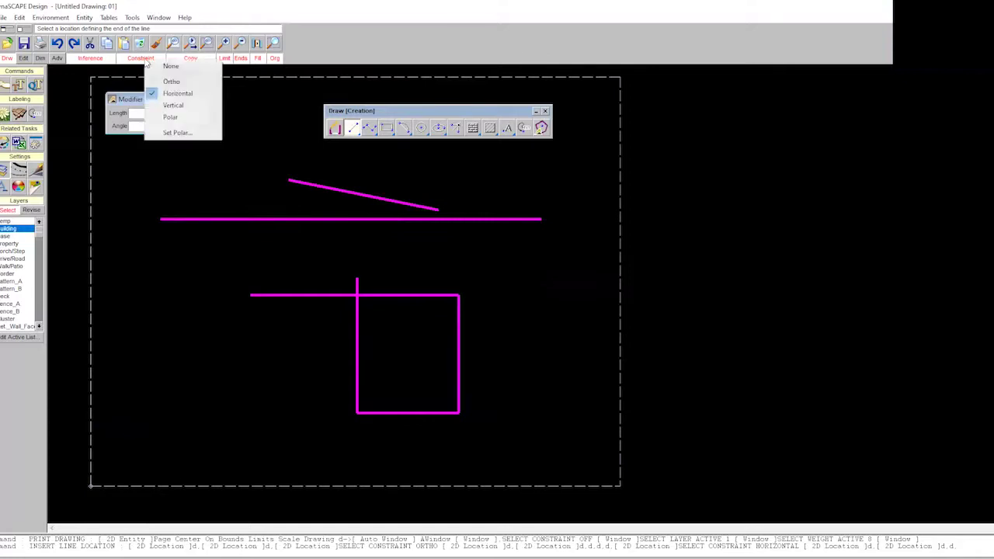
pyautogui.click(171, 117)
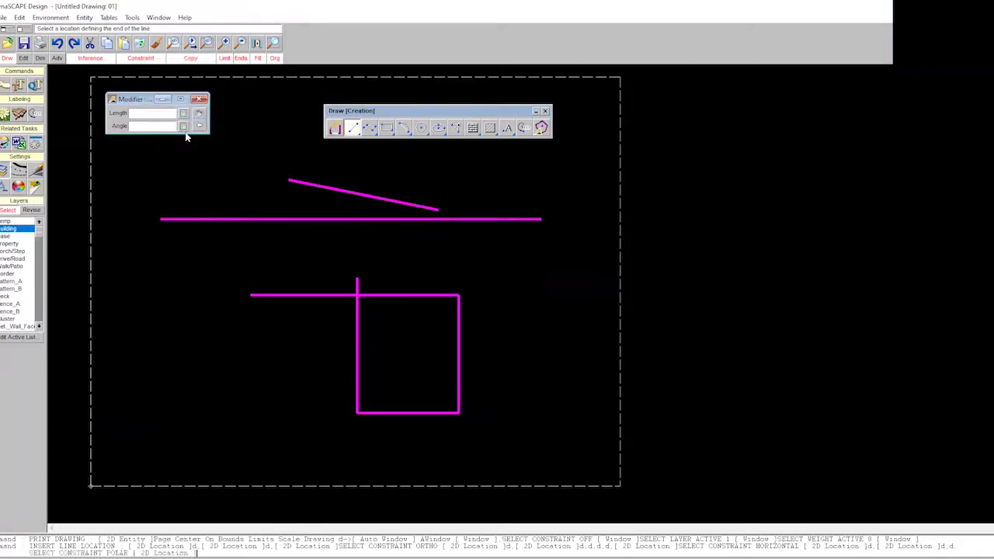
pyautogui.click(543, 221)
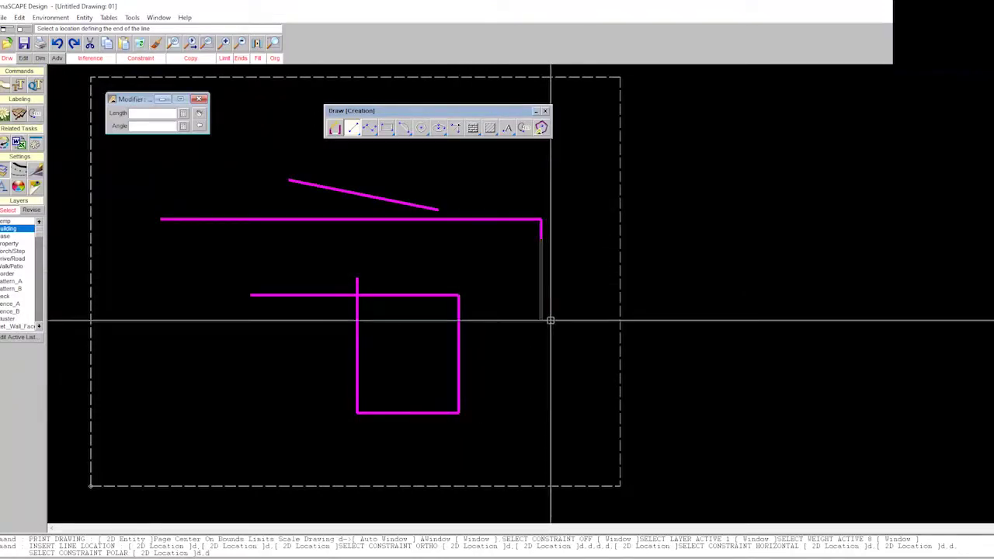
pyautogui.click(512, 354)
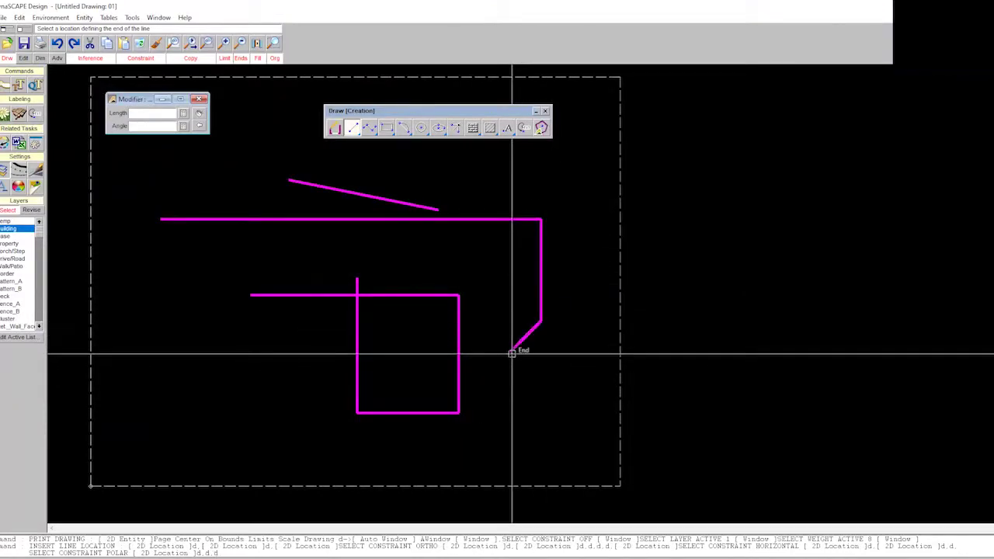
pyautogui.click(461, 306)
pyautogui.click(387, 307)
pyautogui.press('Escape')
# - Check the angular snap setting of the polar location constraint and close it without changes
pyautogui.click(141, 58)
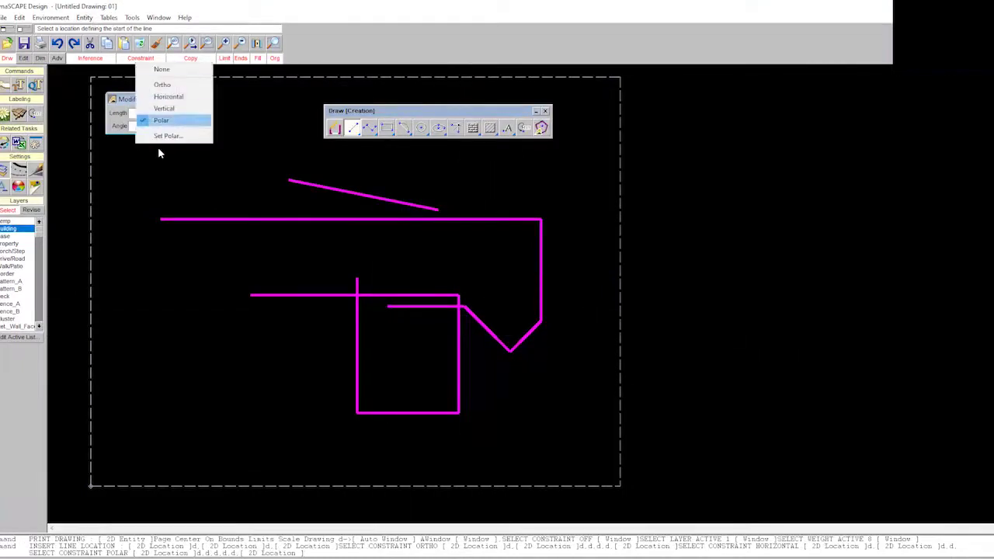
pyautogui.click(163, 137)
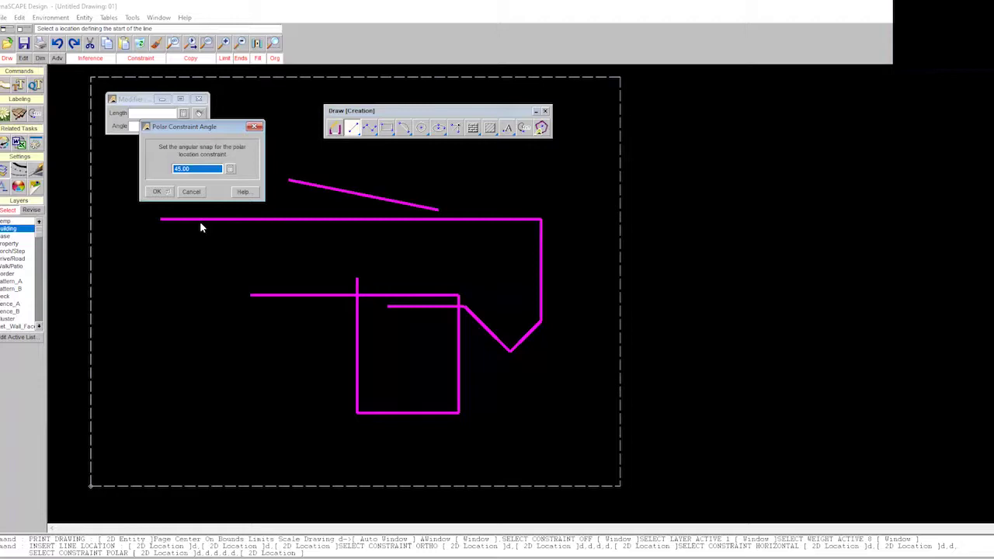
pyautogui.click(257, 128)
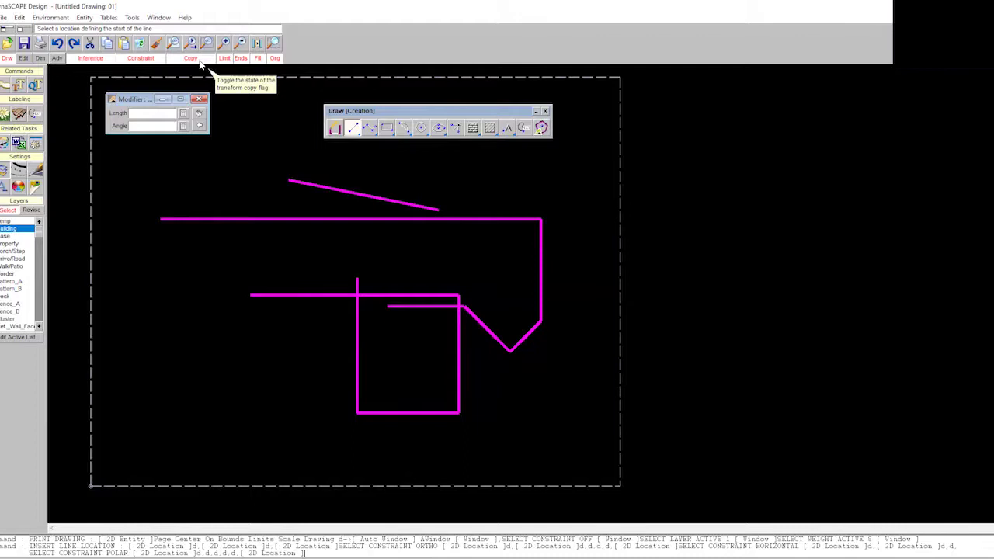
# - Close the line Modifier window and delete all drawn lines using a selection window around them
pyautogui.click(199, 99)
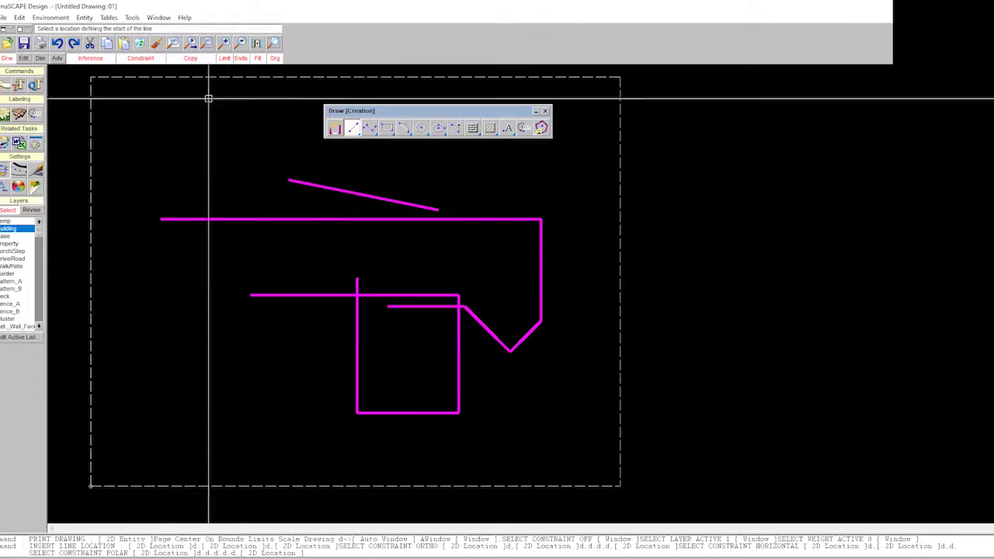
pyautogui.click(140, 44)
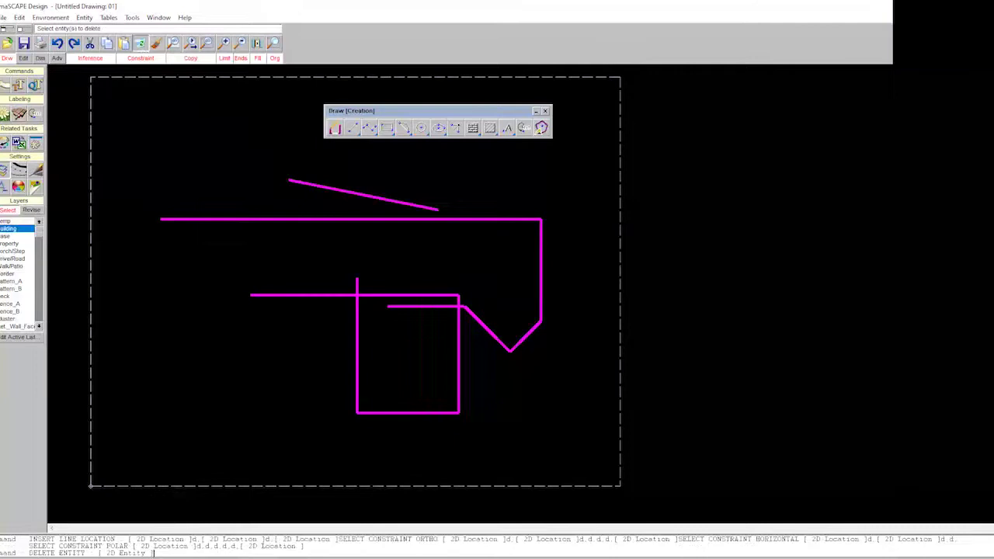
pyautogui.click(138, 148)
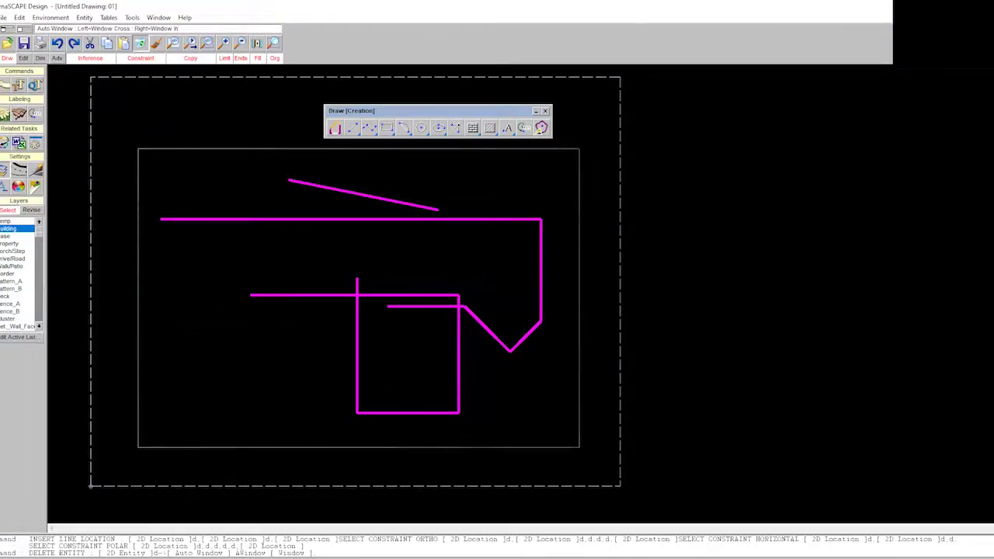
pyautogui.click(579, 448)
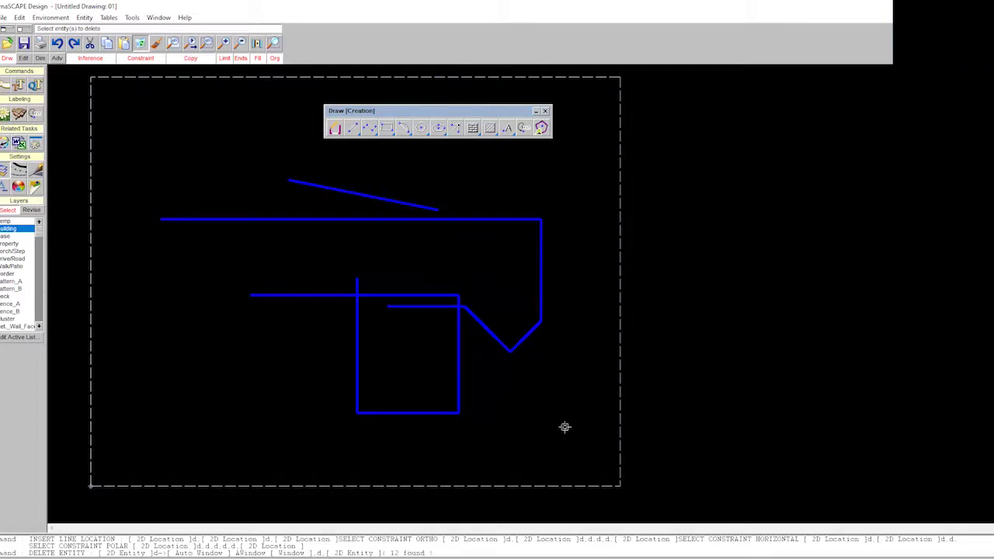
pyautogui.rightClick(524, 400)
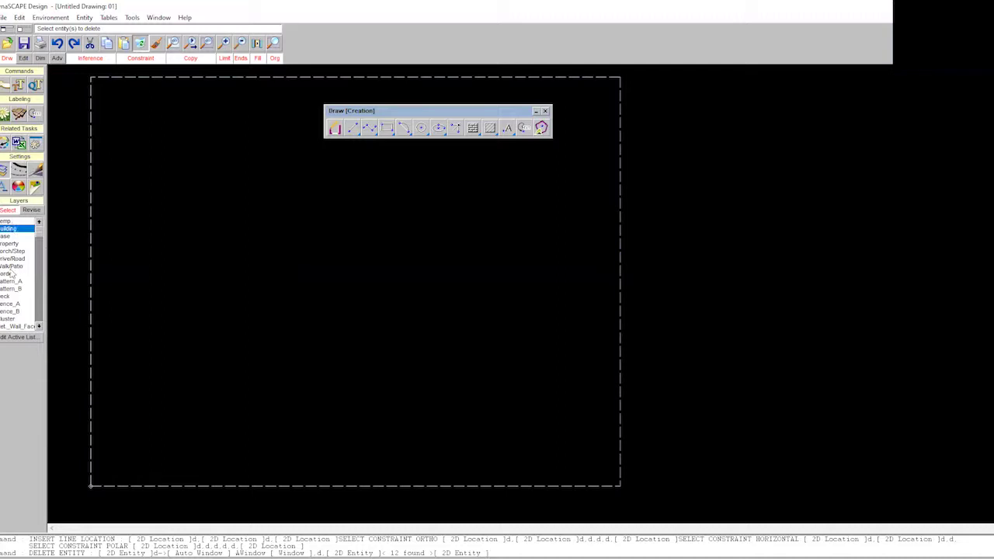
# - On the Border layer, draw a connected line chain with a left vertical, a diagonal, a long horizontal and a right vertical segment
pyautogui.click(38, 327)
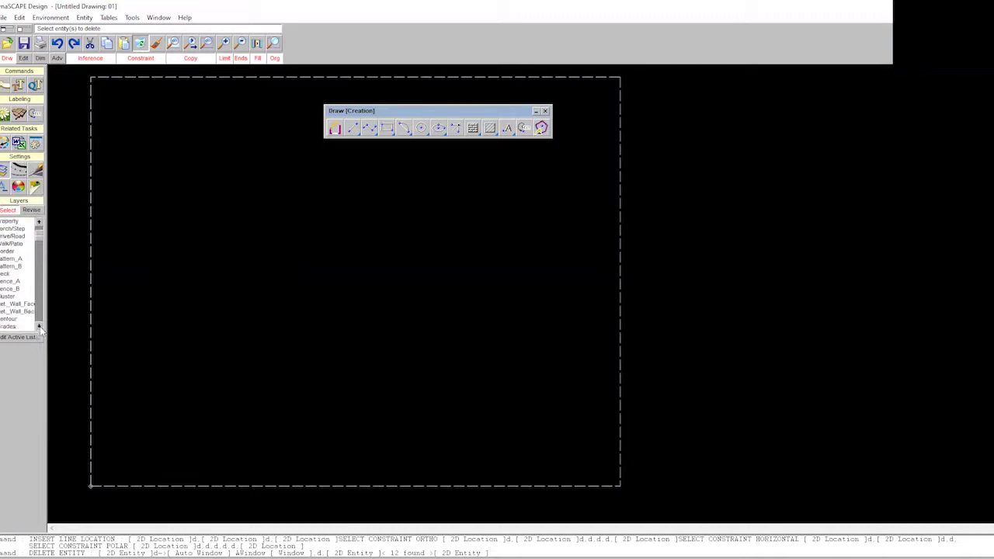
pyautogui.click(38, 327)
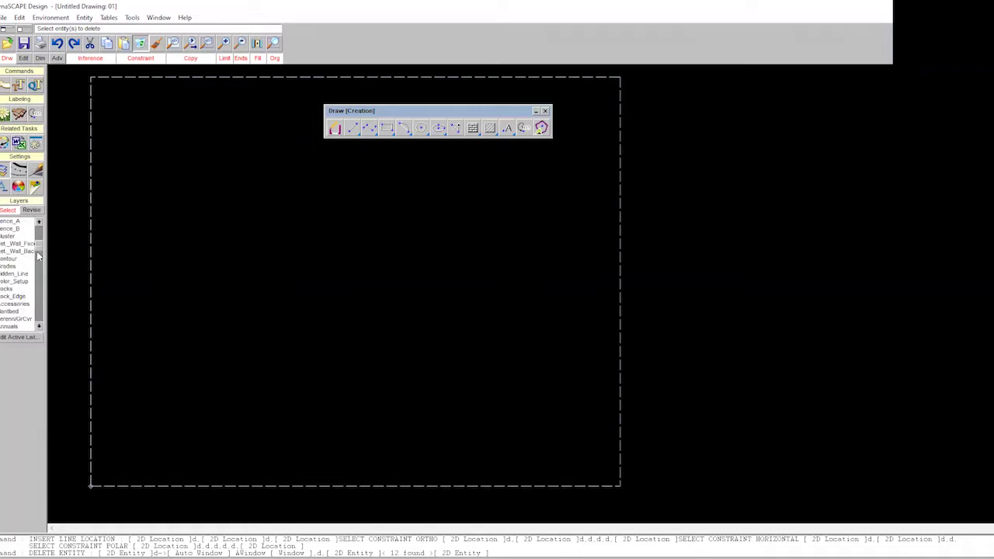
pyautogui.moveTo(39, 246); pyautogui.dragTo(32, 225)
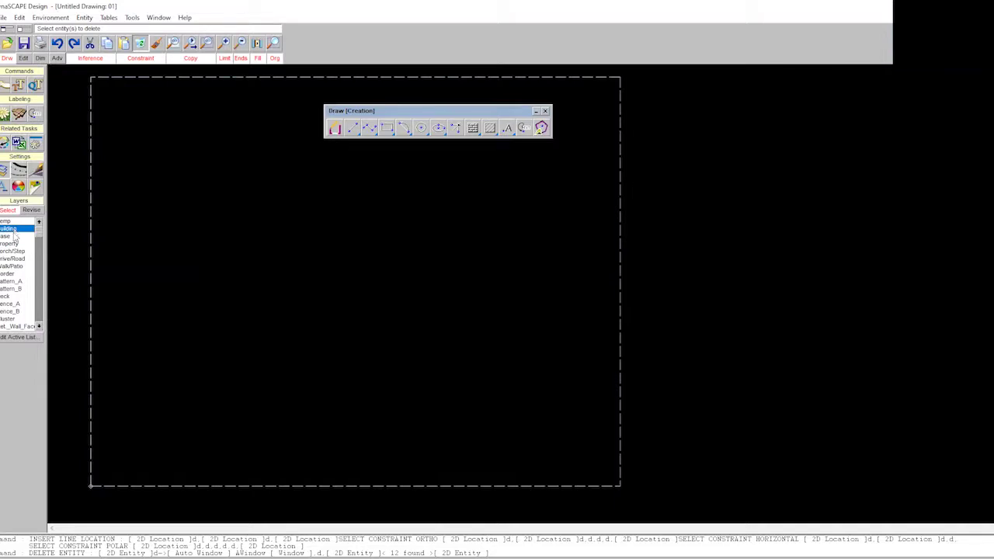
pyautogui.click(10, 274)
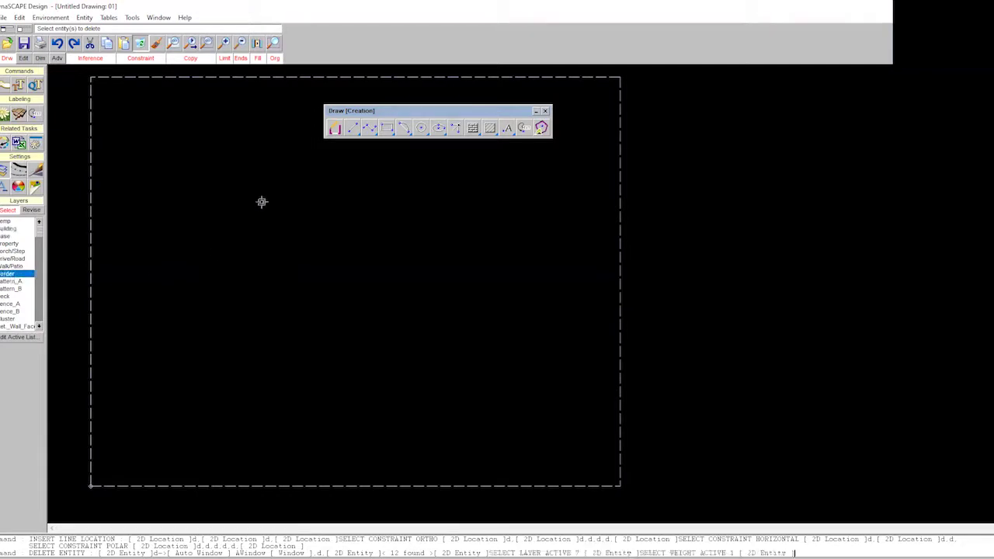
pyautogui.click(353, 129)
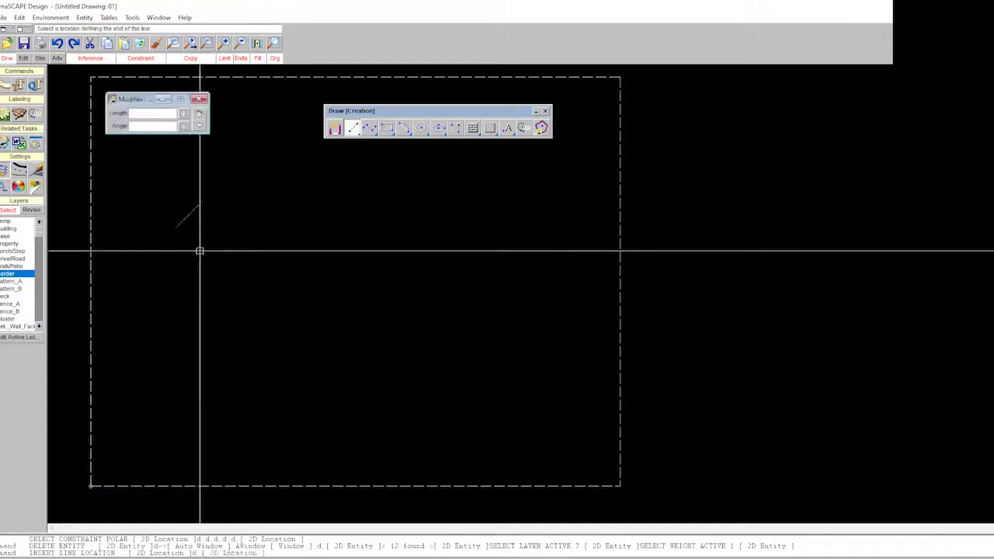
pyautogui.click(203, 325)
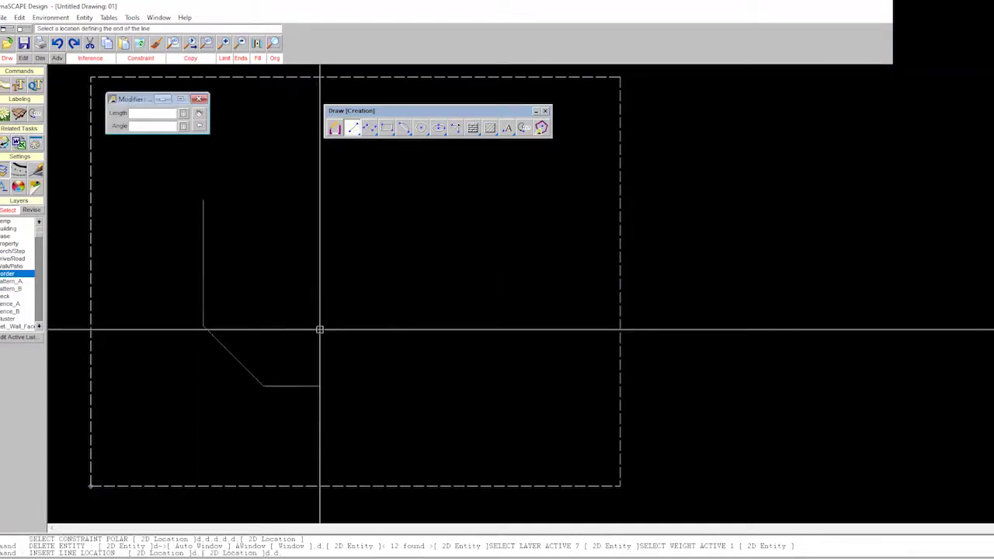
pyautogui.doubleClick(519, 256)
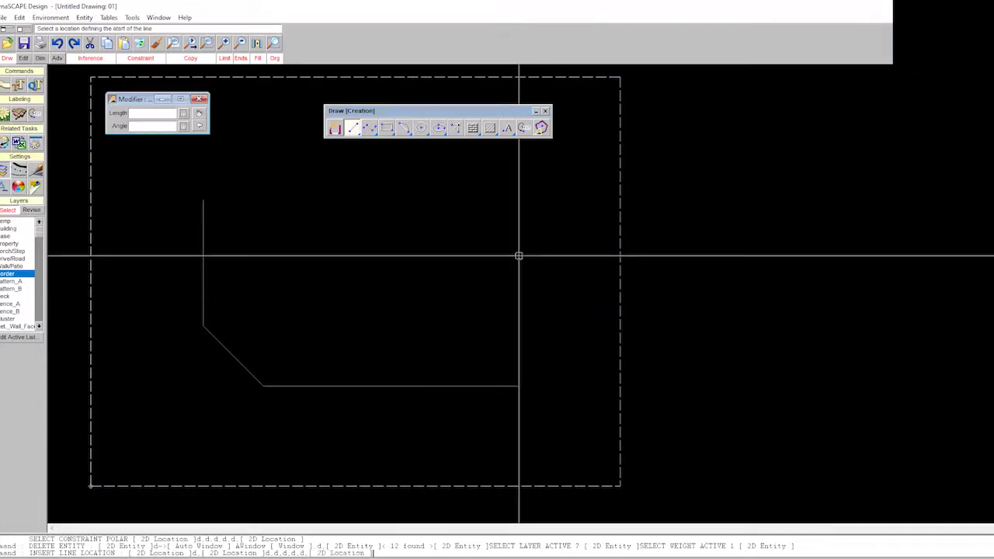
# - On the Property layer, draw a matching four-segment line chain just inside the Border lines
pyautogui.click(8, 244)
pyautogui.click(220, 207)
pyautogui.click(219, 295)
pyautogui.click(275, 351)
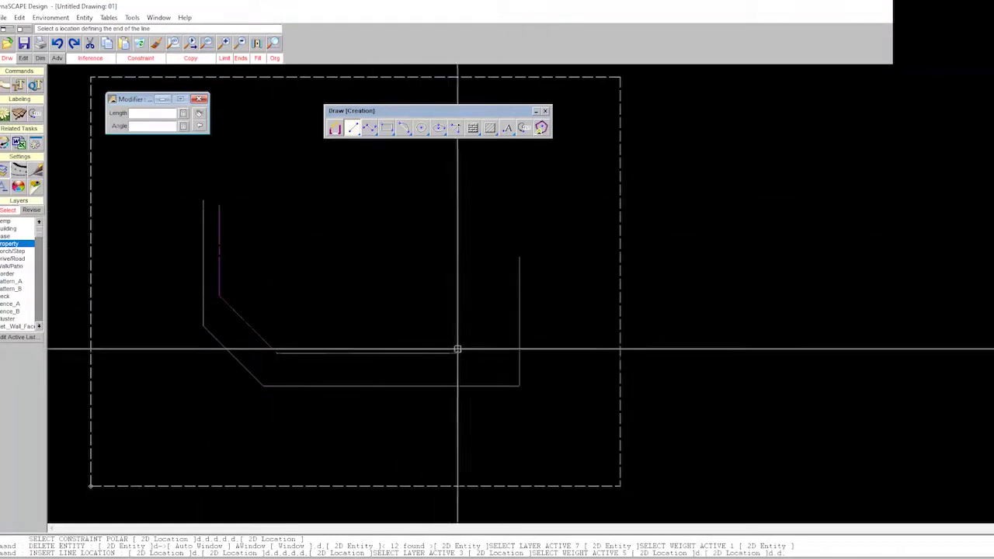
pyautogui.click(489, 352)
pyautogui.doubleClick(487, 242)
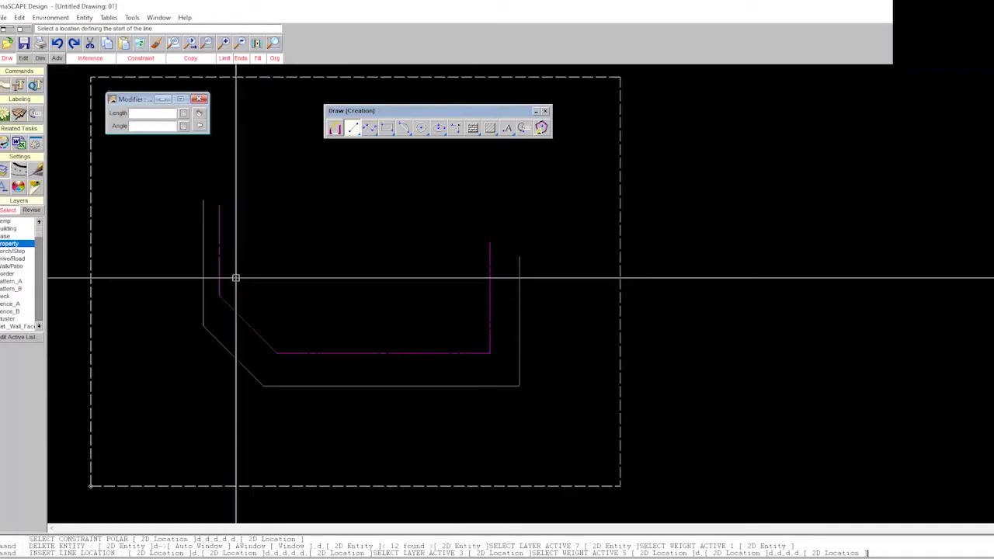
# - On the Porch/Step layer, draw a smaller four-segment line chain inside the Property lines and finish it
pyautogui.click(14, 251)
pyautogui.click(241, 215)
pyautogui.click(241, 273)
pyautogui.click(284, 316)
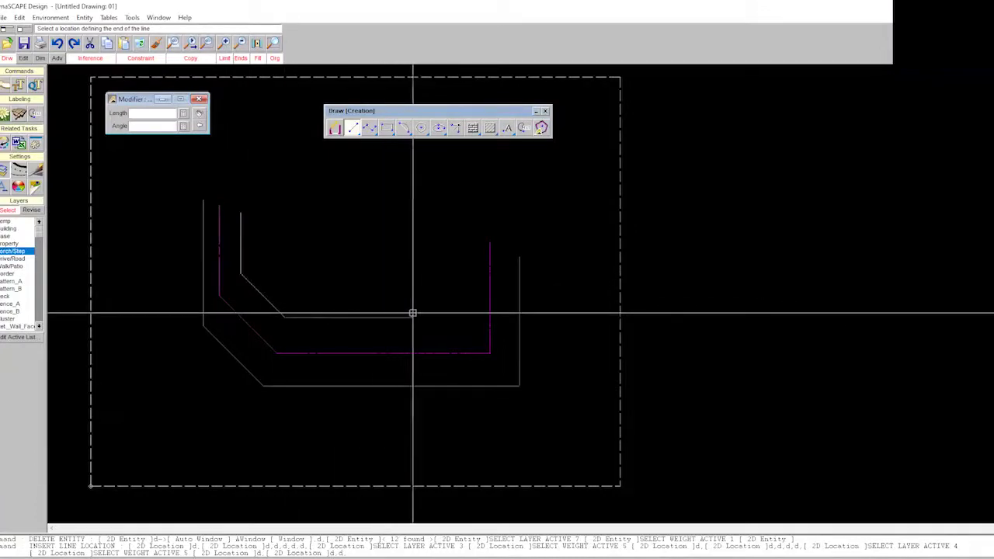
pyautogui.click(450, 312)
pyautogui.click(444, 221)
pyautogui.rightClick(444, 220)
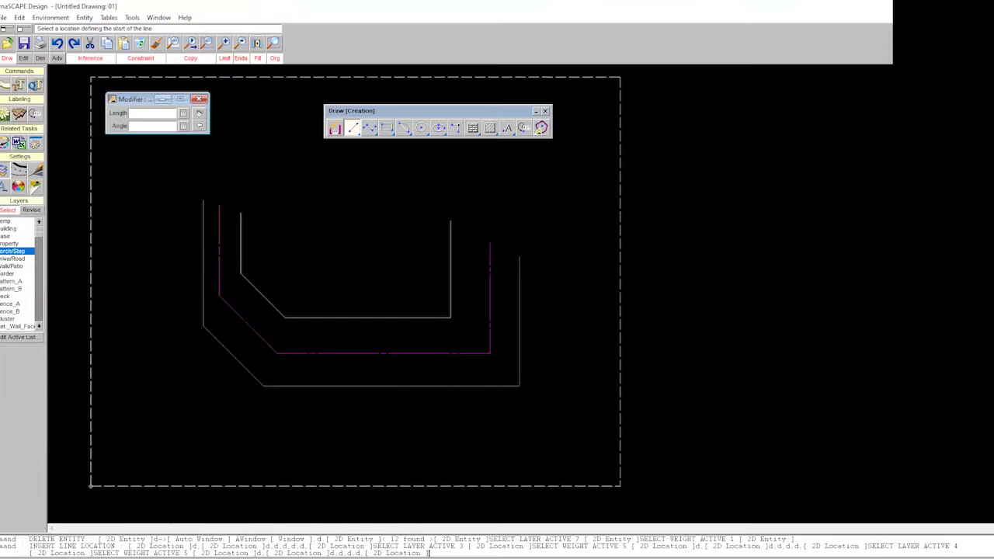
# - Make Deck the active layer and draw a line chain around the outside of the other lines, ending at the upper right
pyautogui.click(6, 297)
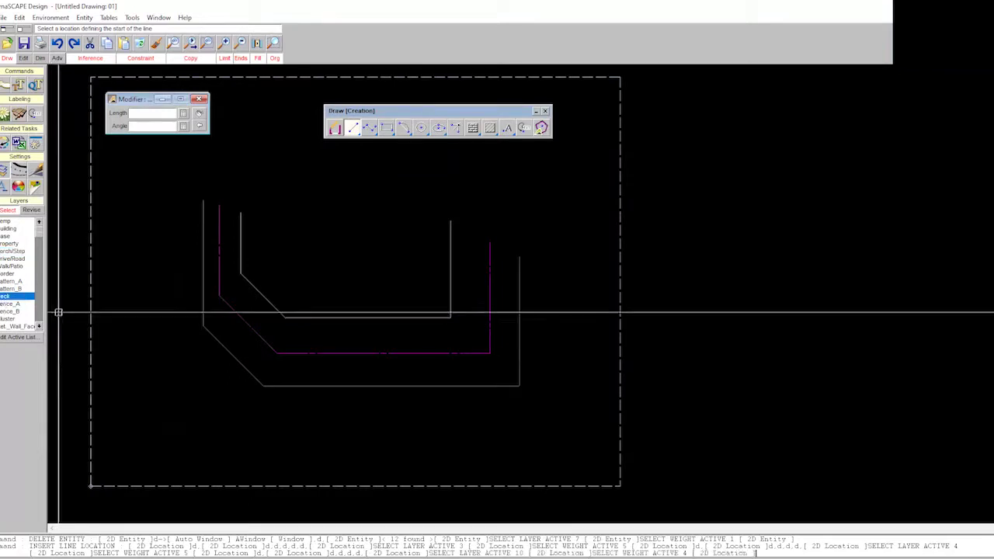
pyautogui.click(181, 199)
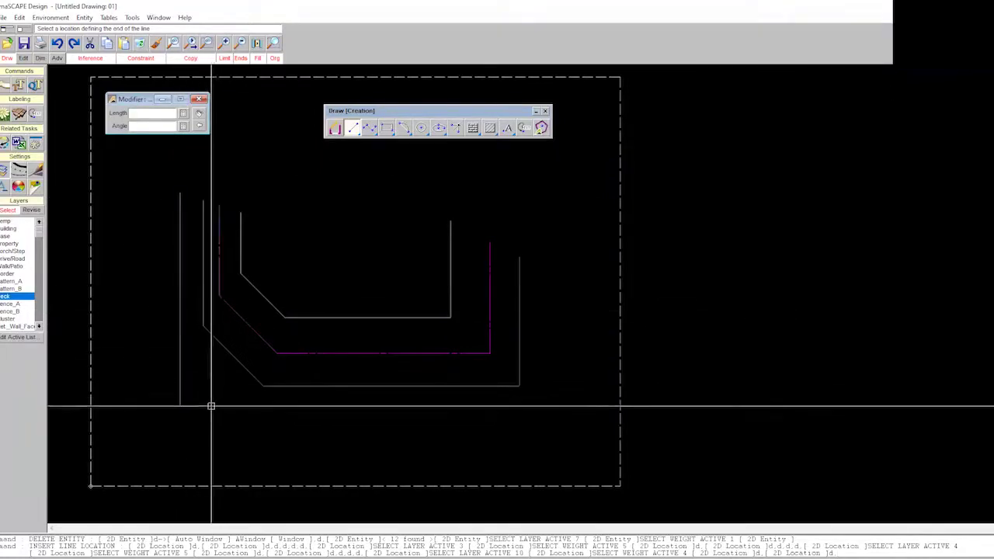
pyautogui.click(271, 394)
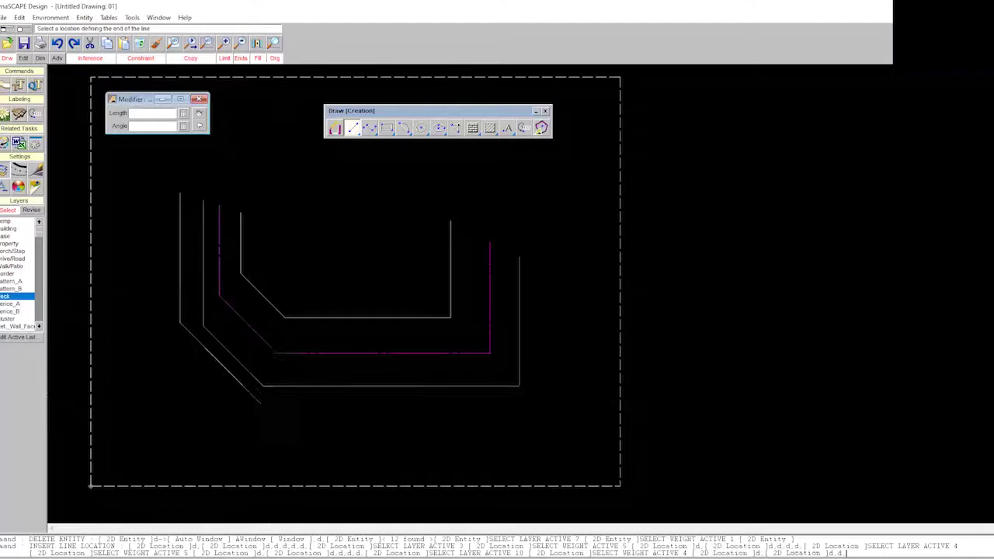
pyautogui.click(553, 396)
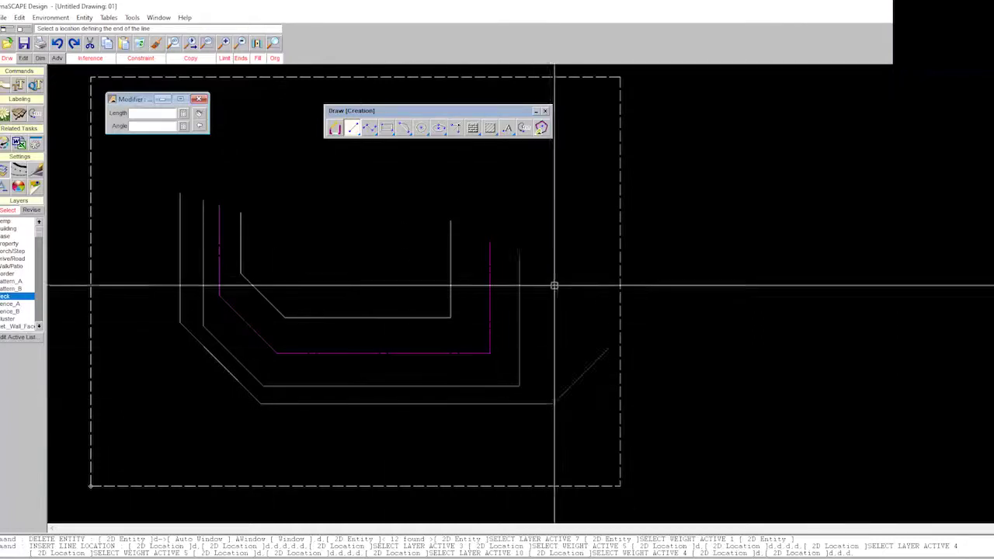
pyautogui.click(549, 215)
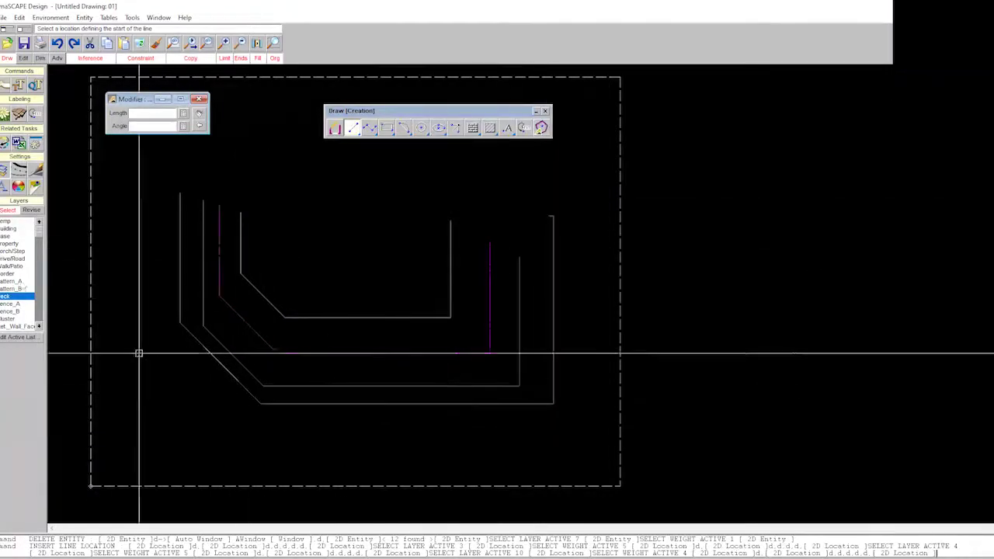
pyautogui.moveTo(37, 235)
pyautogui.mouseDown()
pyautogui.moveTo(42, 323)
pyautogui.moveTo(40, 233)
pyautogui.mouseUp()
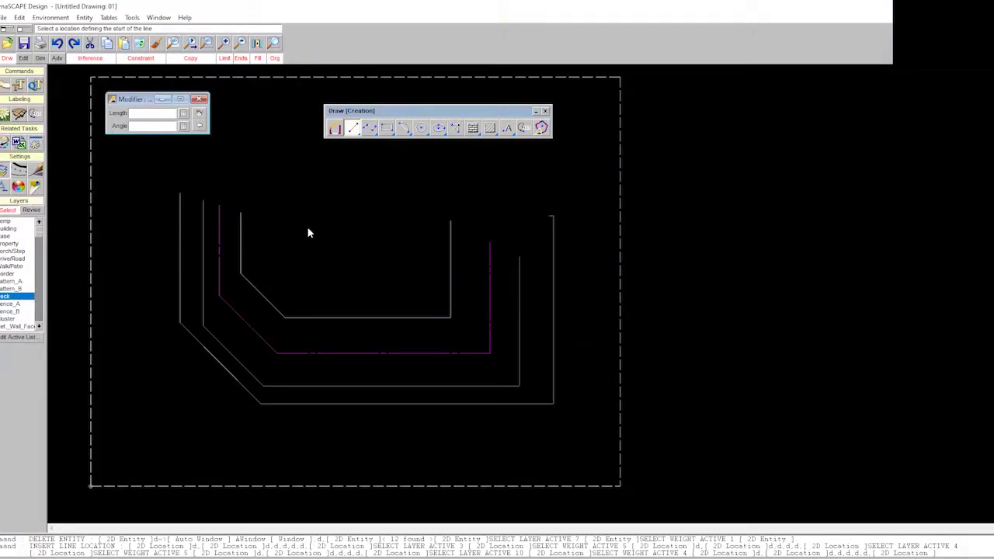
# - Move the polyline Modifier window clear of the lines and draw a closed three-point polyline as a triangle above them
pyautogui.click(369, 129)
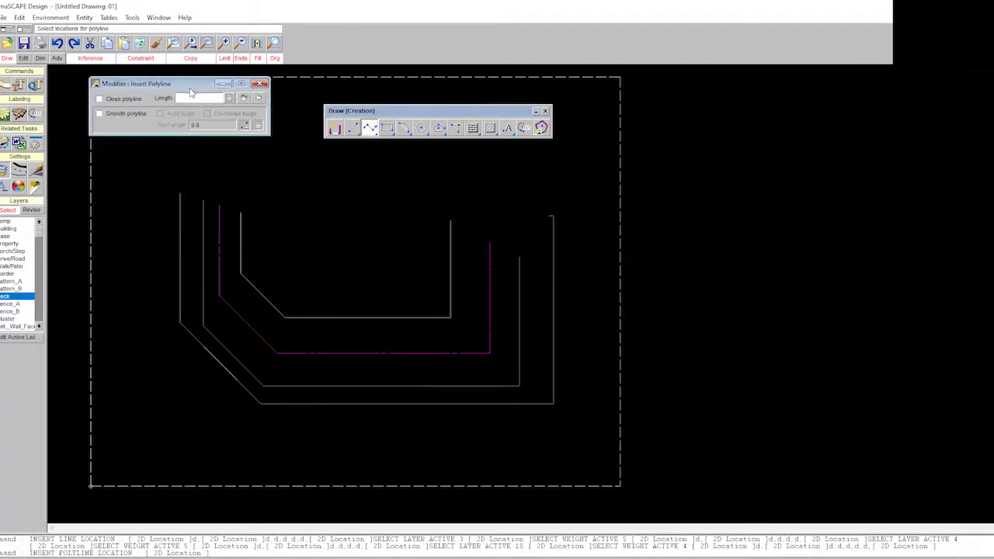
pyautogui.moveTo(190, 89); pyautogui.dragTo(352, 218)
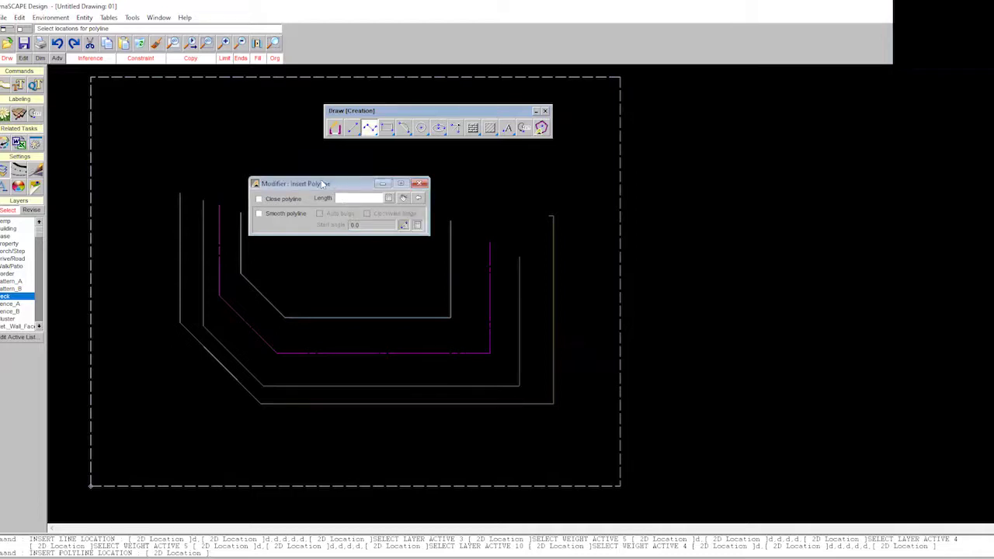
pyautogui.moveTo(322, 184); pyautogui.dragTo(212, 103)
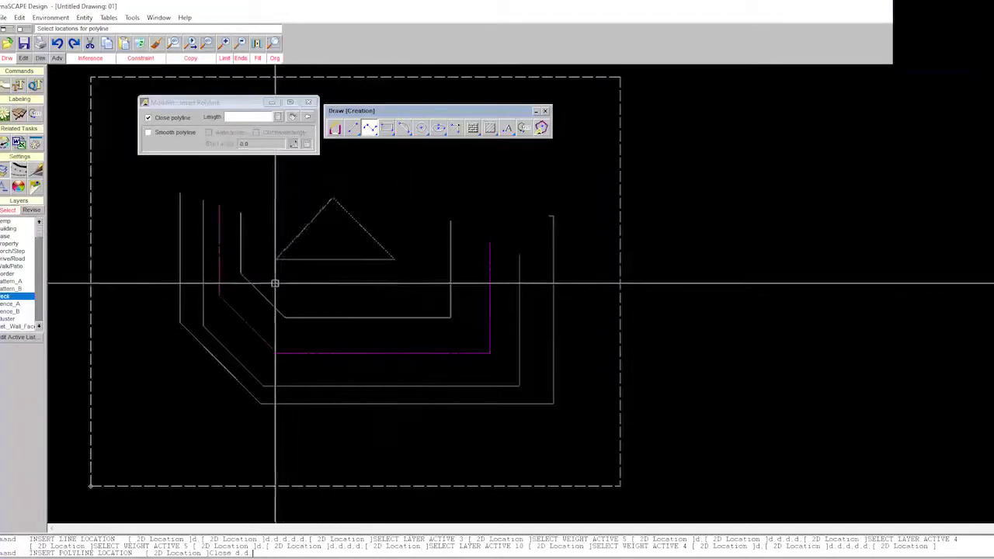
pyautogui.click(468, 205)
pyautogui.rightClick(468, 205)
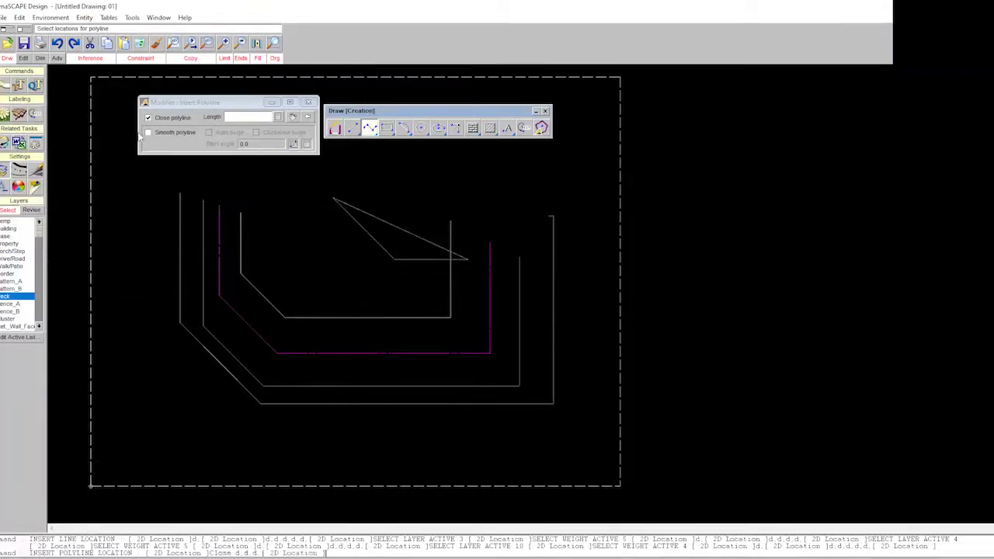
# - Turn the location constraint off and draw a closed smooth polyline with auto bulge through three points over the lines' left half
pyautogui.click(267, 300)
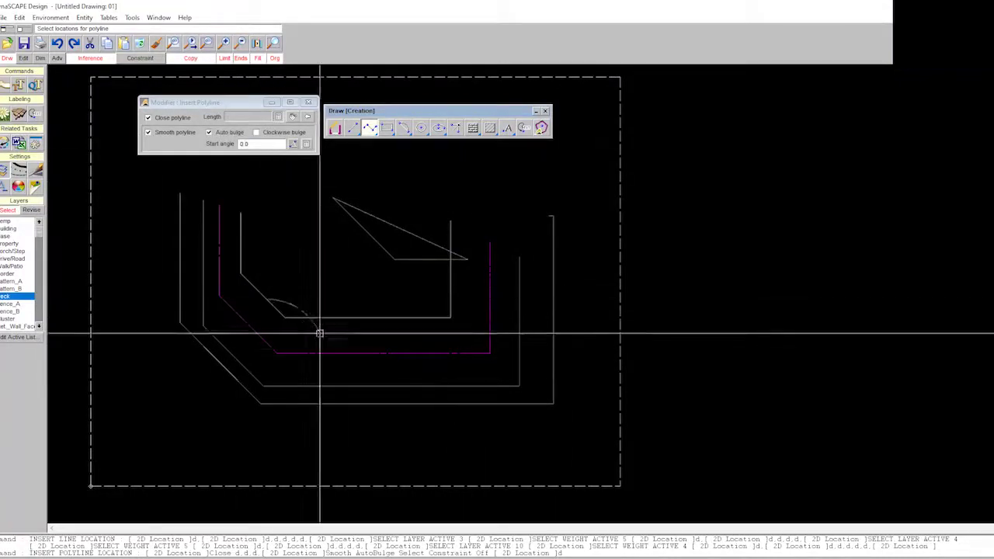
pyautogui.click(327, 379)
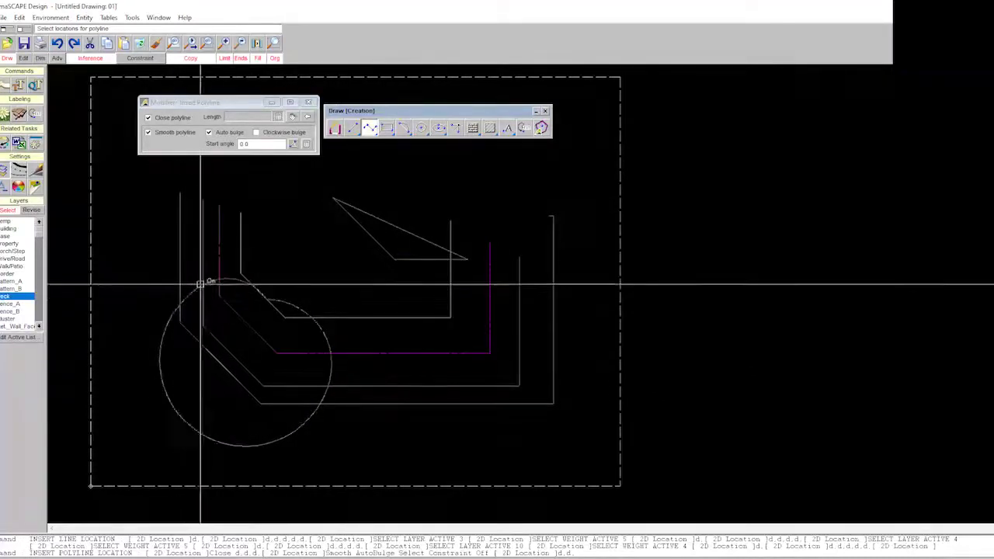
pyautogui.doubleClick(223, 256)
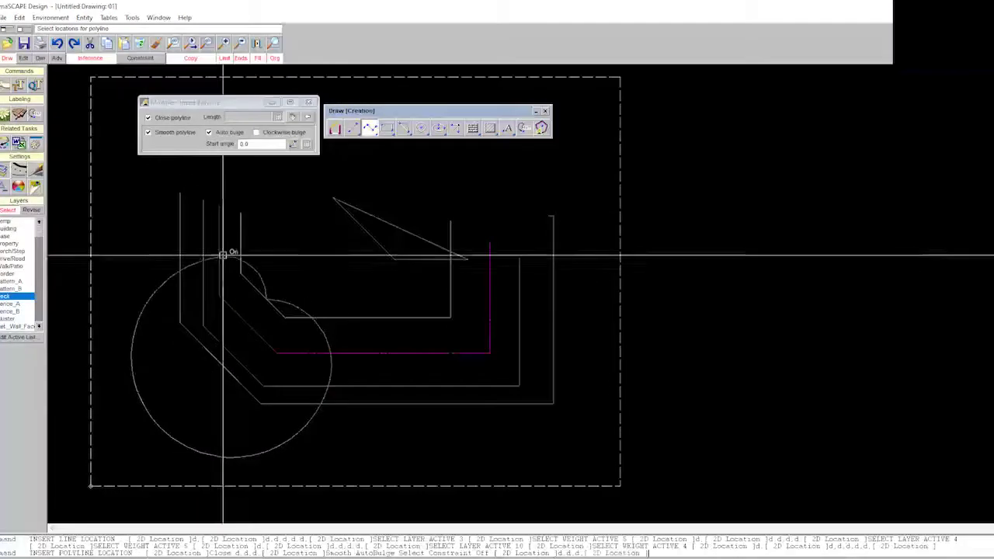
# - With Close polyline off, draw an open smooth polyline waving from the upper left to the right and looping back on itself
pyautogui.click(148, 118)
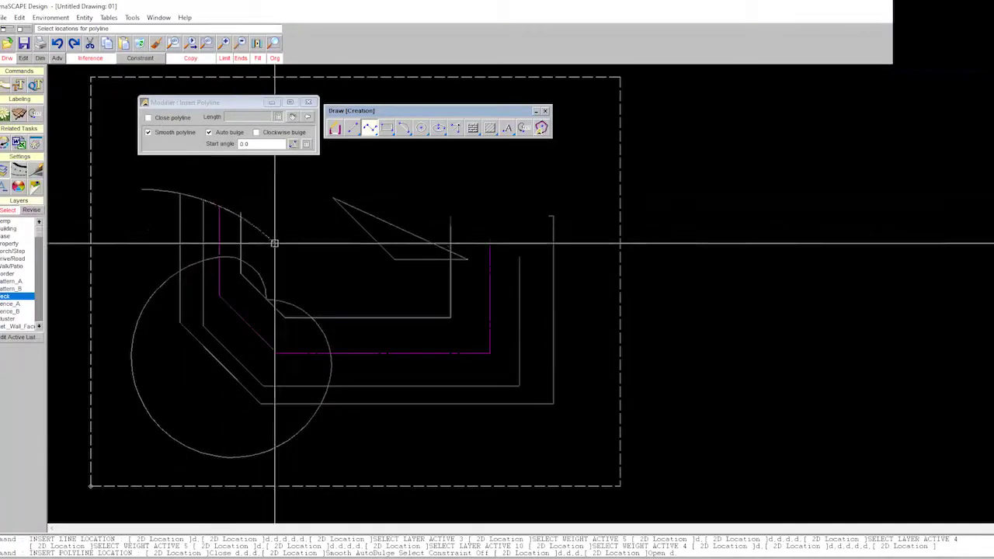
pyautogui.click(392, 278)
pyautogui.click(503, 365)
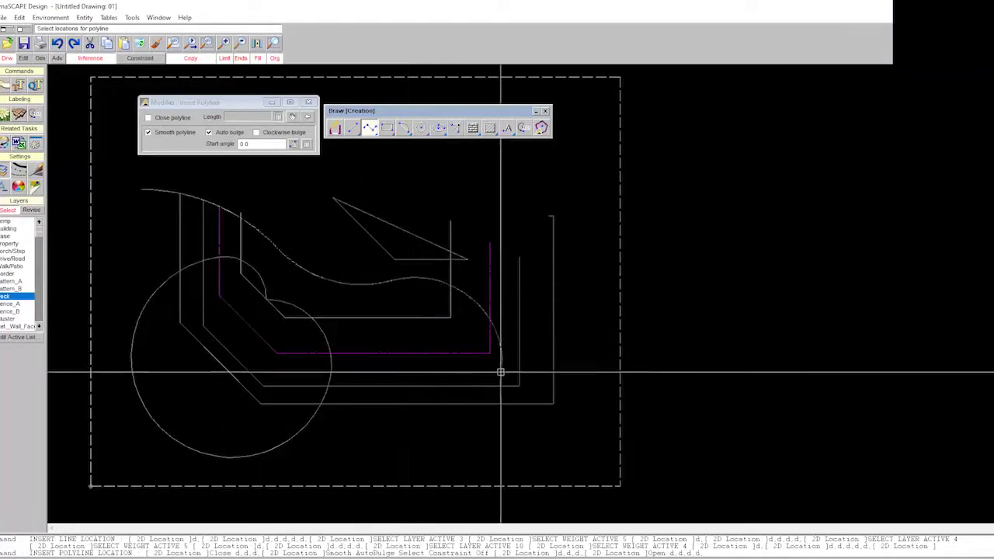
pyautogui.click(384, 394)
pyautogui.doubleClick(458, 317)
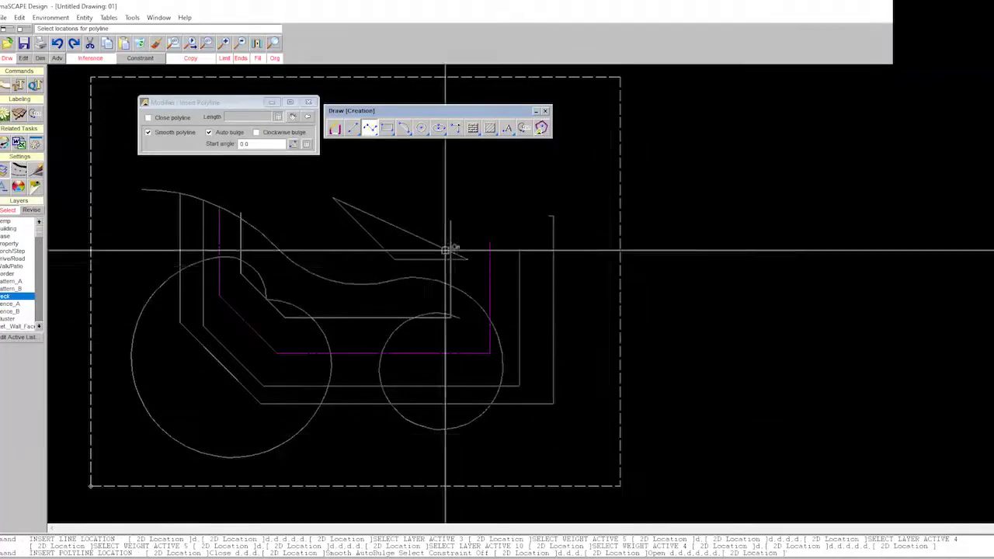
# - Delete all drawn lines and polylines with a selection window around them
pyautogui.click(141, 44)
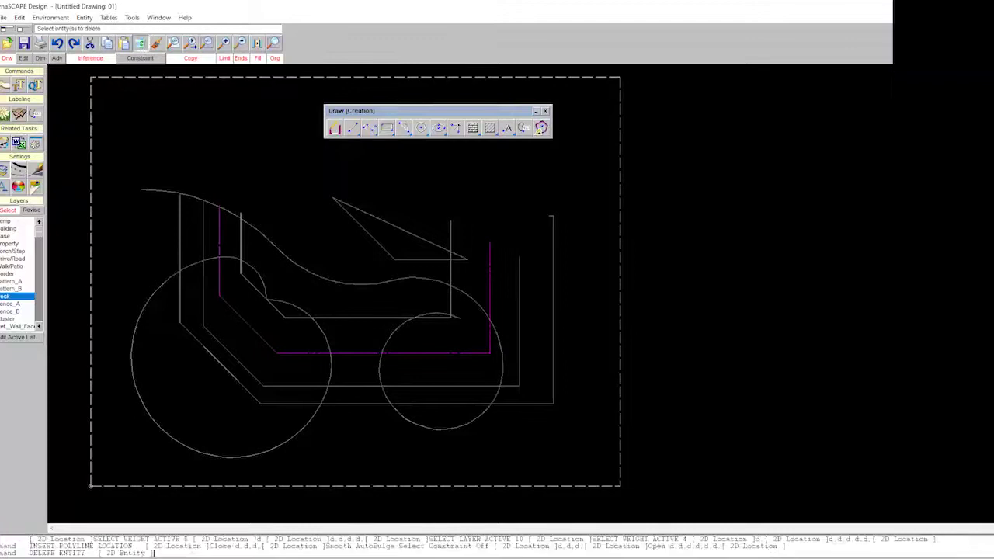
pyautogui.click(107, 151)
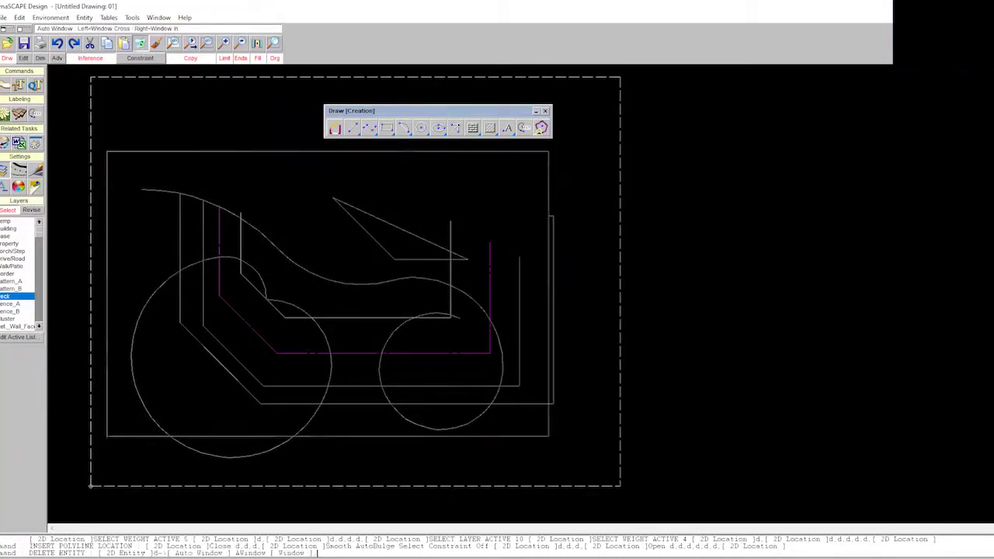
pyautogui.click(592, 466)
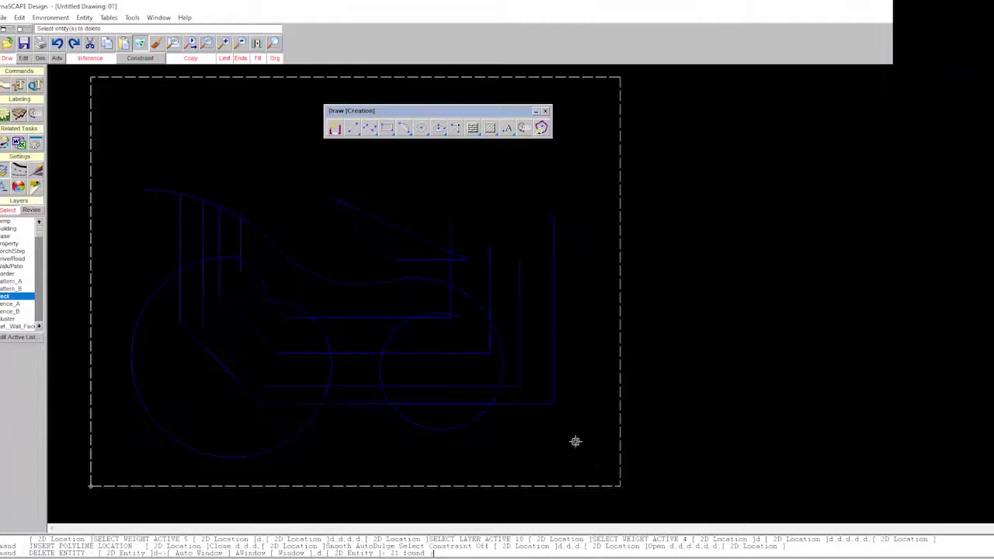
# - Draw a rectangle with a rotation of 45 in the upper middle of the page and close its Modifier window
pyautogui.click(387, 127)
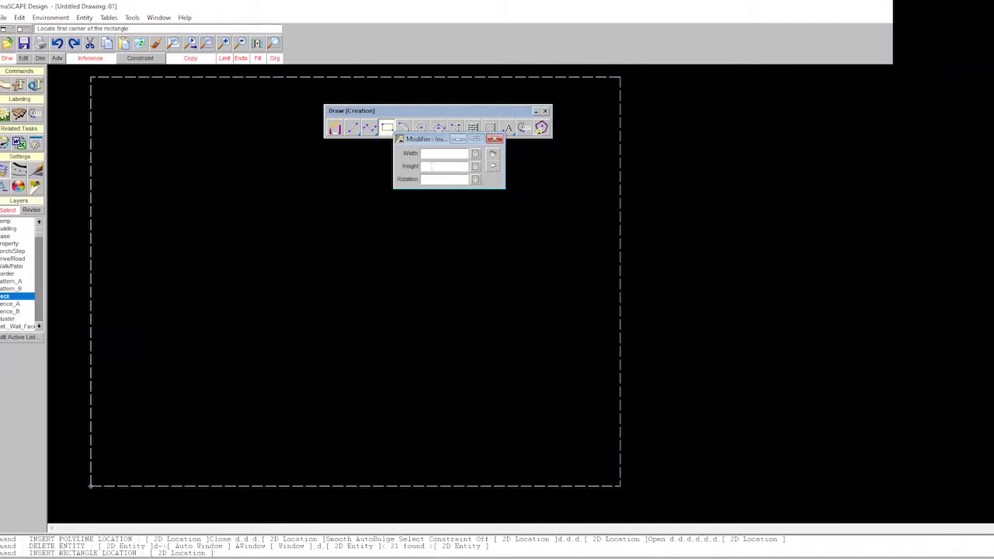
pyautogui.click(429, 179)
pyautogui.click(264, 223)
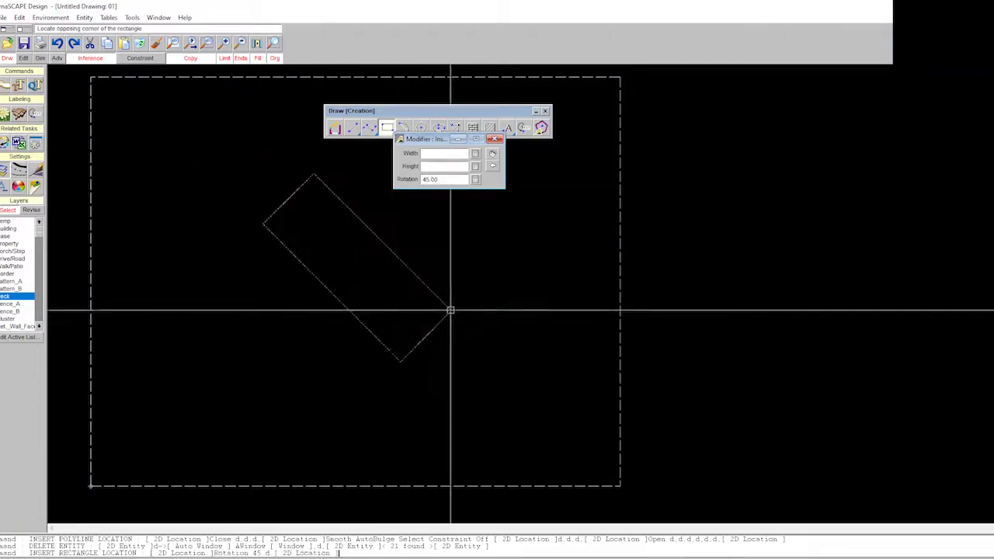
pyautogui.click(424, 275)
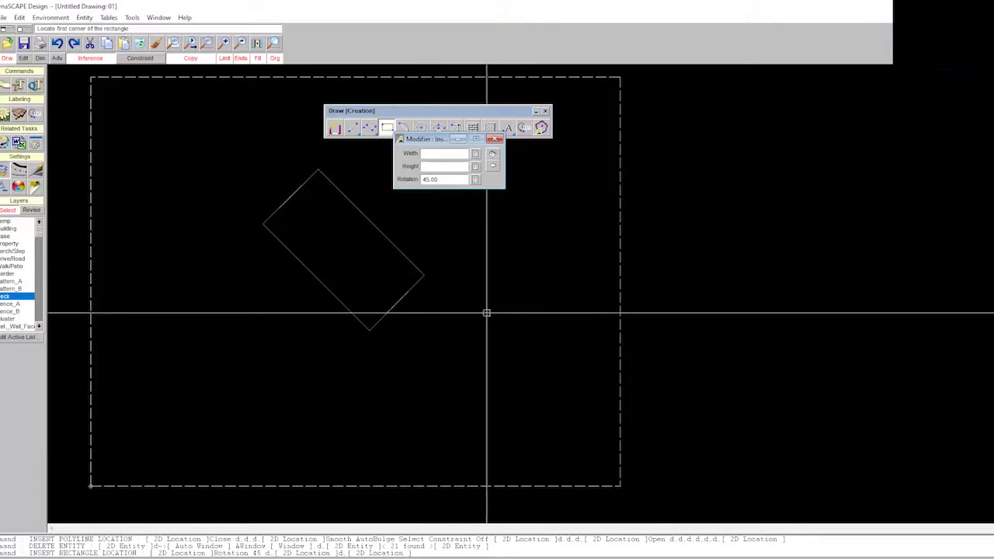
pyautogui.click(494, 139)
# - Draw a circle centred just above the rotated rectangle's right corner, overlapping the rectangle's upper right side
pyautogui.click(421, 127)
pyautogui.click(425, 203)
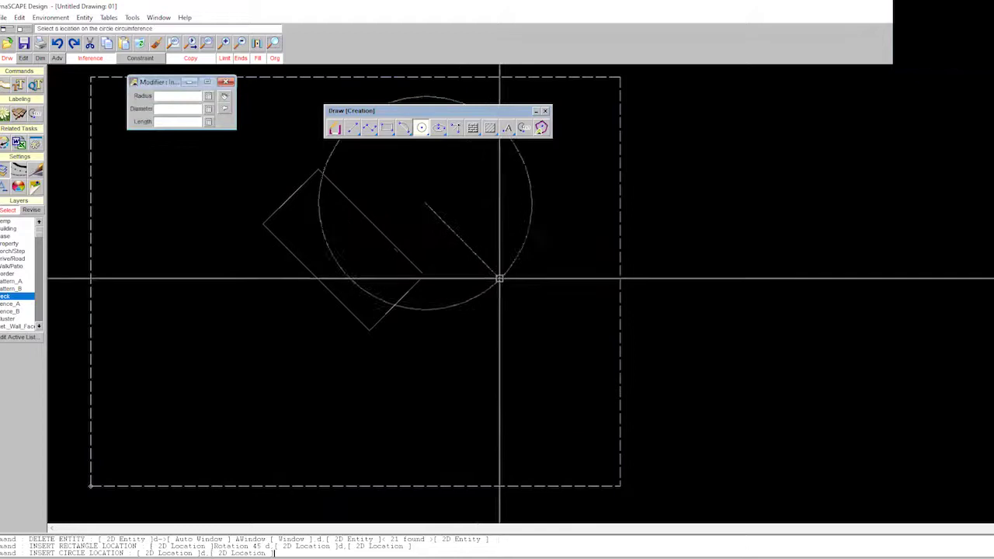
pyautogui.click(466, 244)
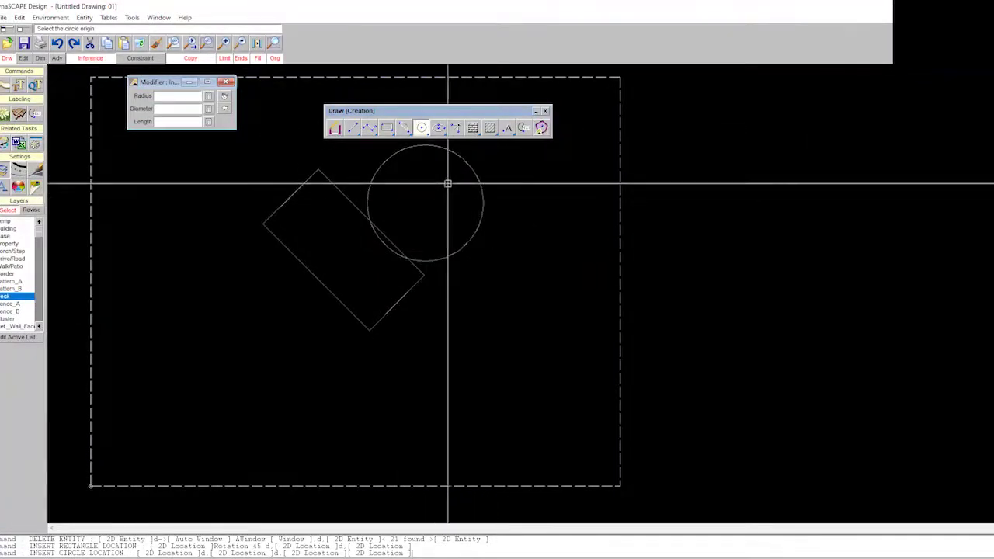
# - Hatch the circle with the TUMBLED_A pattern from the DynaSCAPE Patterns library and move the hatch Modifier window clear of the shapes
pyautogui.click(472, 127)
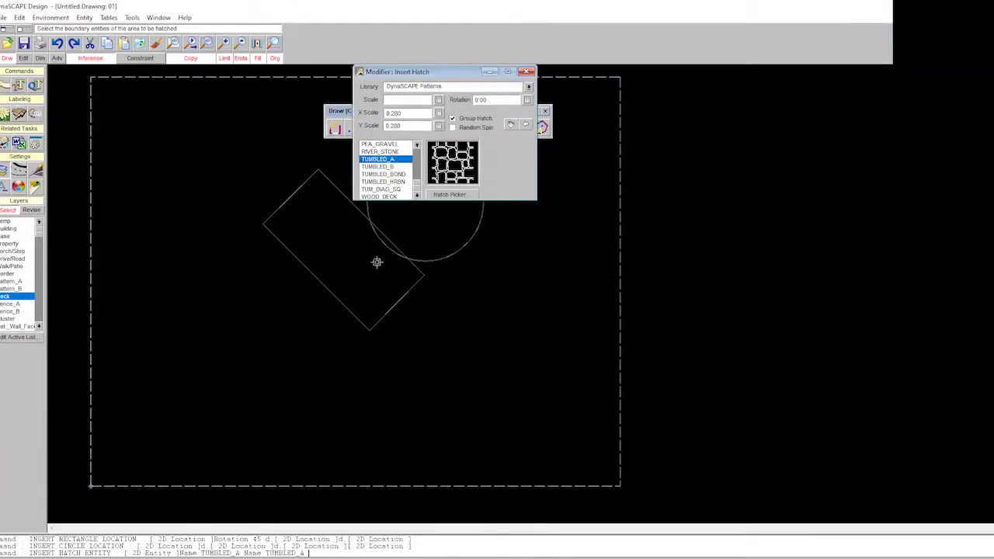
pyautogui.click(446, 256)
pyautogui.middleClick(431, 227)
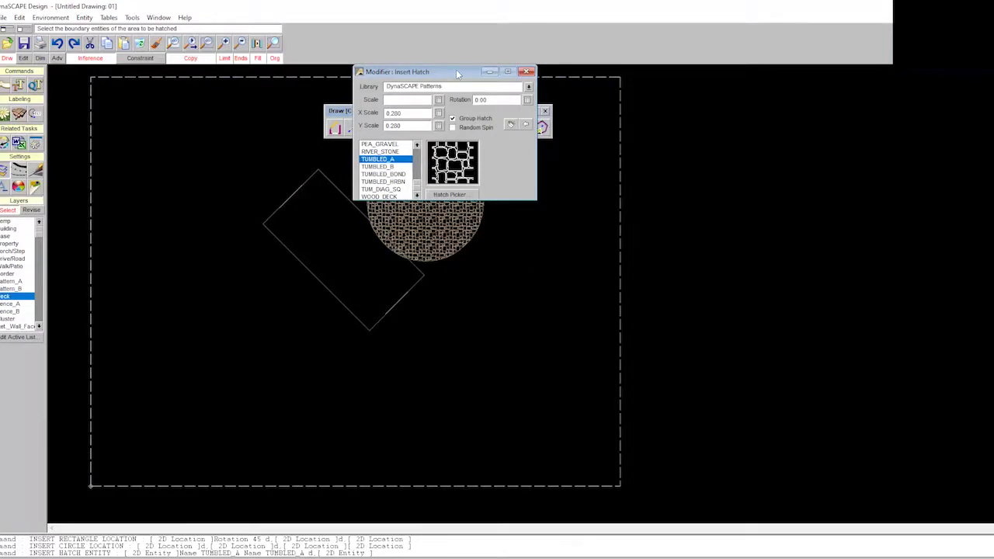
pyautogui.moveTo(693, 143); pyautogui.dragTo(691, 137)
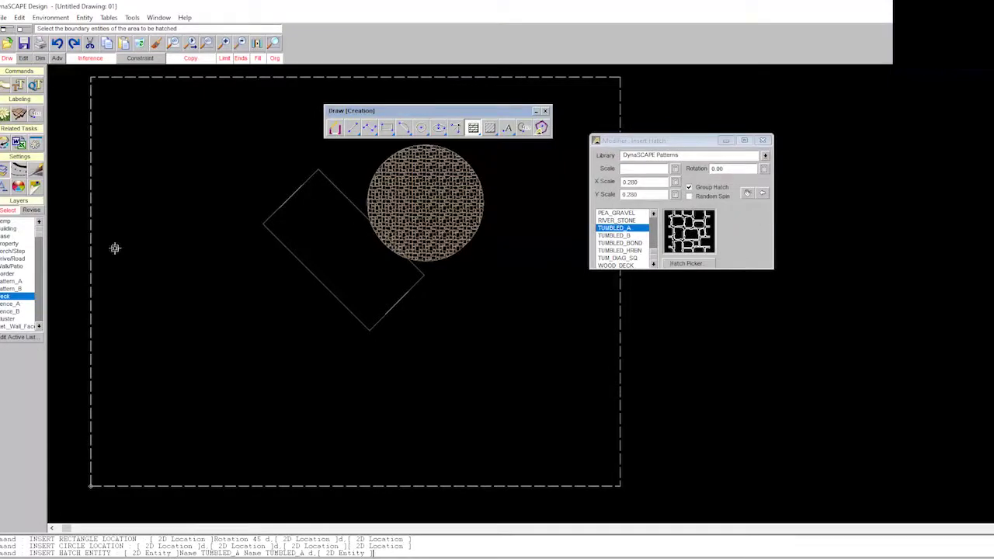
# - Make the Rocks layer active and hatch the rotated rectangle with the TUMBLED_A pattern
pyautogui.click(32, 266)
pyautogui.scroll(-4, 40, 327)
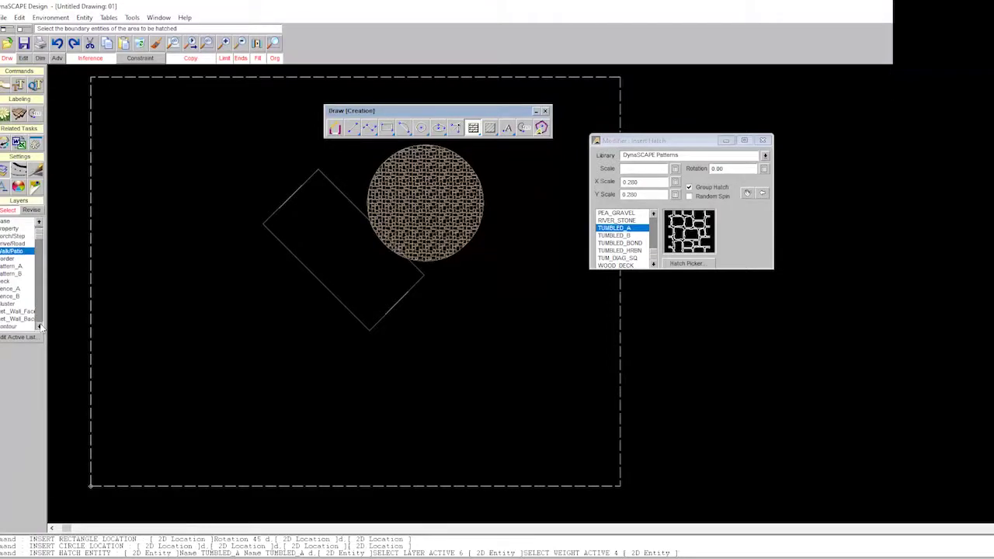
pyautogui.scroll(-2, 41, 327)
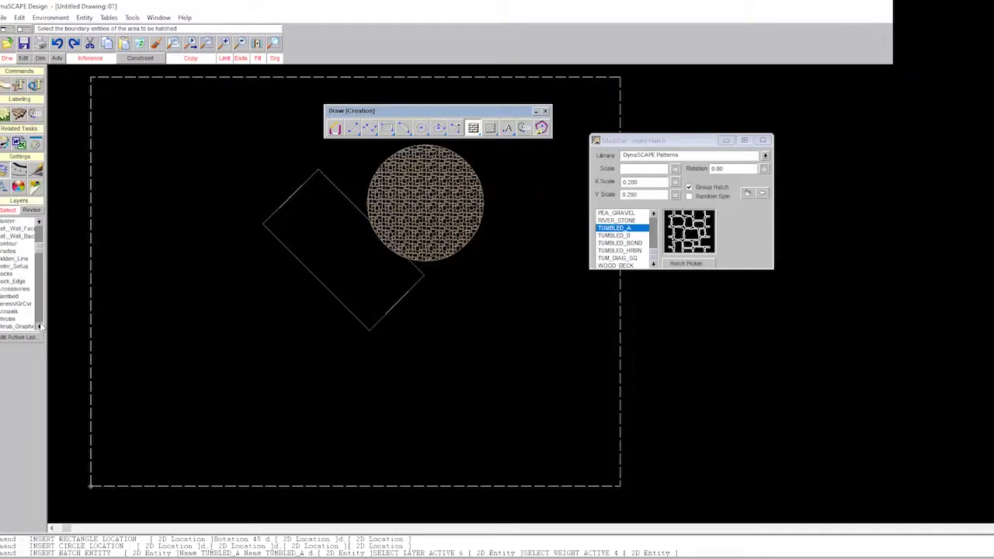
pyautogui.click(6, 274)
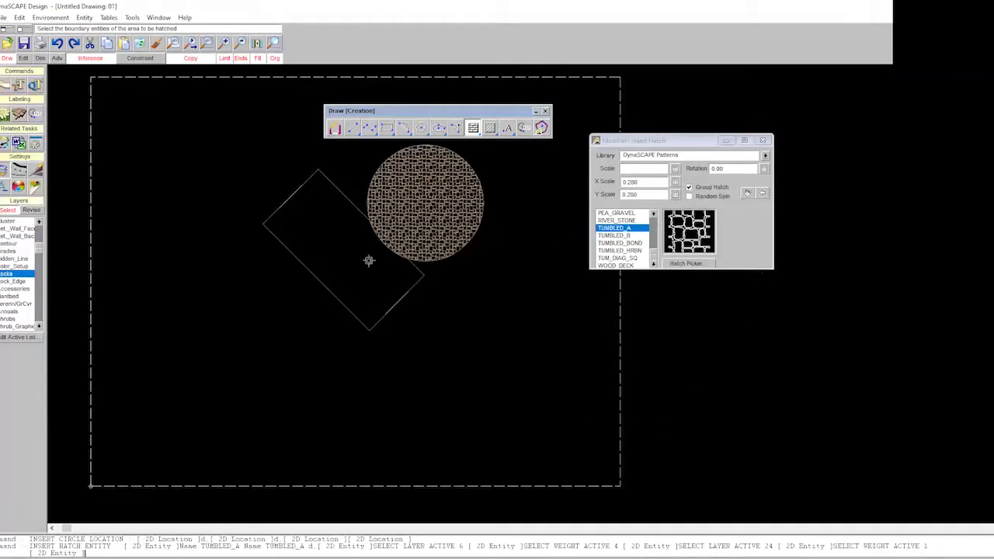
pyautogui.click(387, 311)
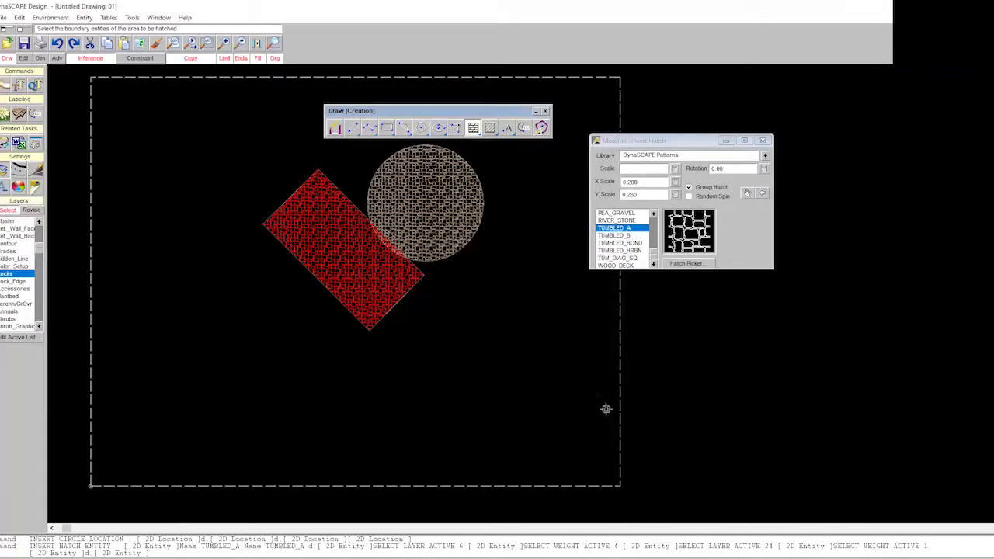
# - Create a new drawing from the prototype v6: Imp (Portrait): A-8.5X11 - SCALE 1"=04' and move the Draw toolbar off the page
pyautogui.click(3, 17)
pyautogui.moveTo(22, 31)
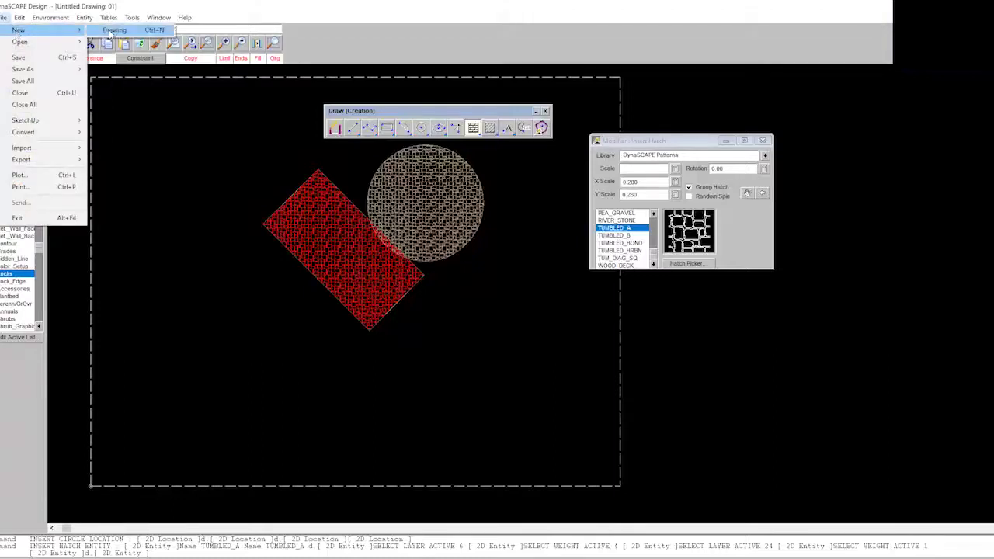
pyautogui.click(113, 30)
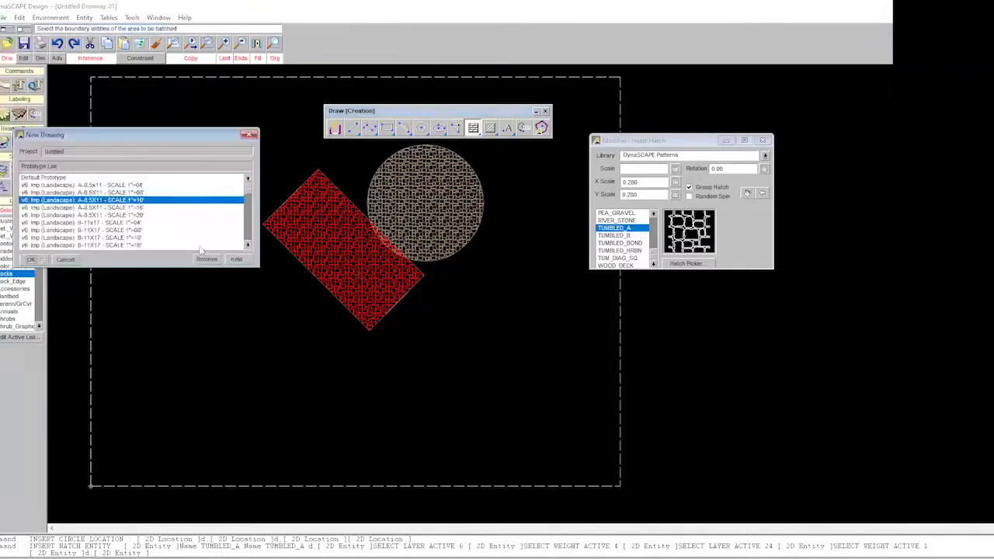
pyautogui.moveTo(155, 135); pyautogui.dragTo(389, 166)
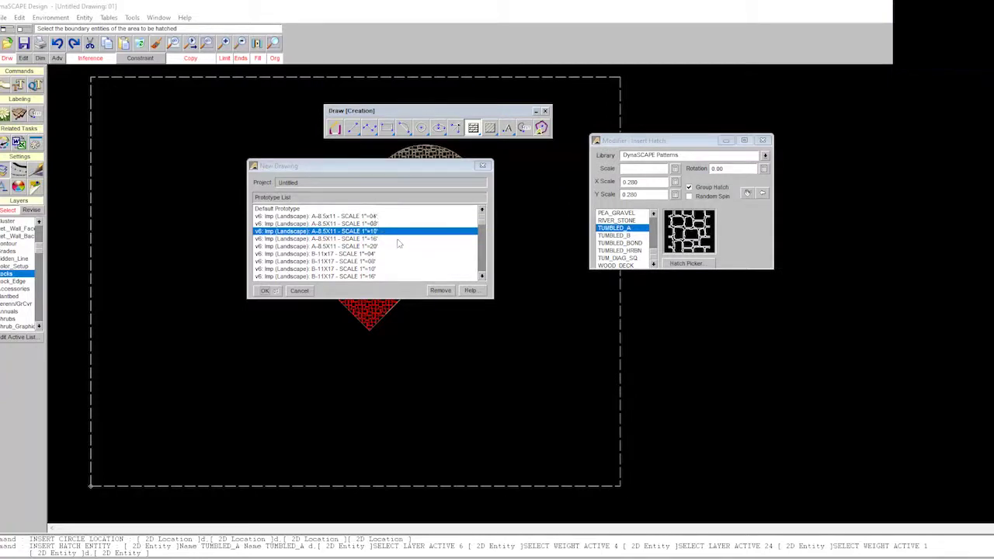
pyautogui.click(481, 278)
pyautogui.click(481, 278)
pyautogui.click(481, 278)
pyautogui.click(482, 278)
pyautogui.click(482, 278)
pyautogui.click(482, 278)
pyautogui.click(482, 278)
pyautogui.click(482, 278)
pyautogui.click(482, 278)
pyautogui.click(482, 278)
pyautogui.click(482, 278)
pyautogui.click(481, 278)
pyautogui.click(481, 278)
pyautogui.click(481, 278)
pyautogui.click(481, 278)
pyautogui.click(481, 278)
pyautogui.click(481, 278)
pyautogui.click(482, 278)
pyautogui.click(481, 278)
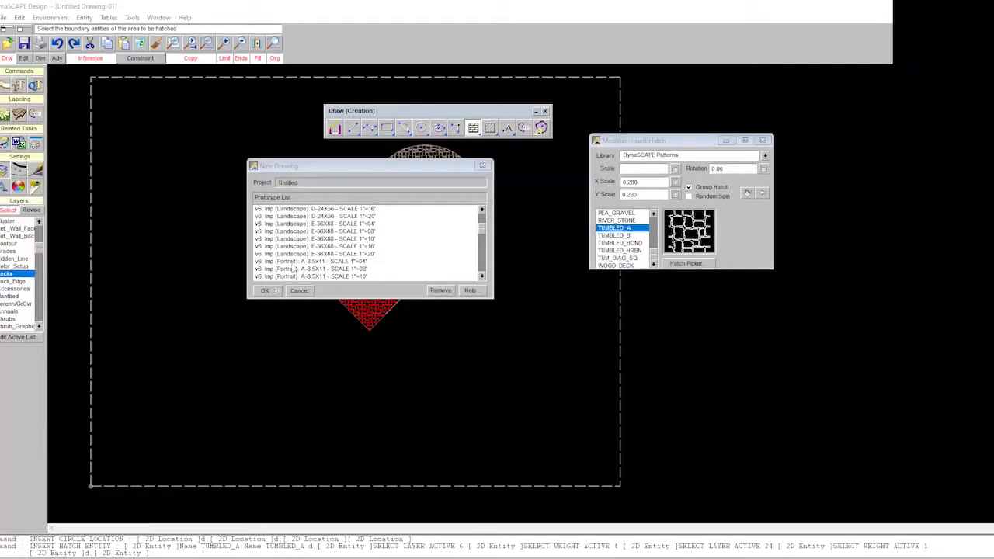
pyautogui.scroll(-2, 481, 280)
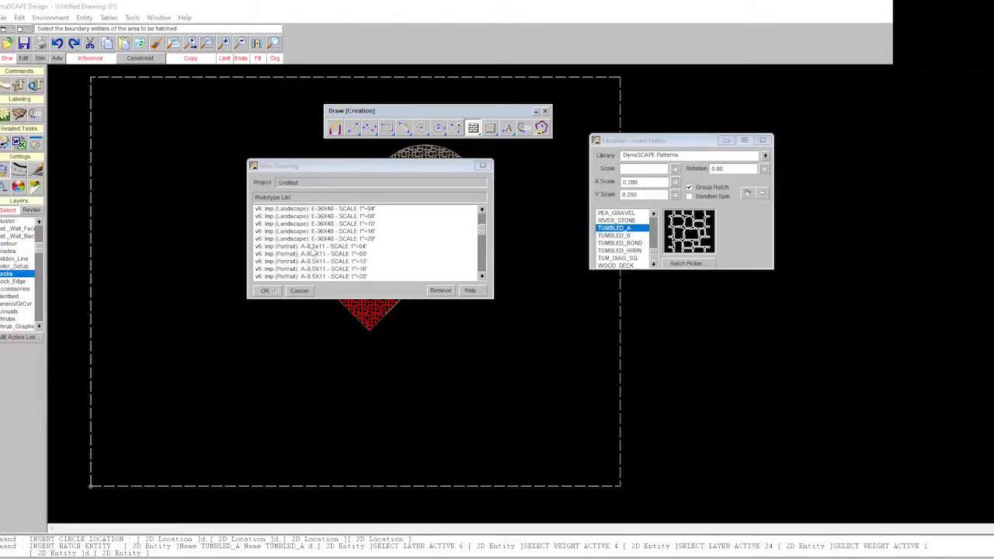
pyautogui.click(312, 247)
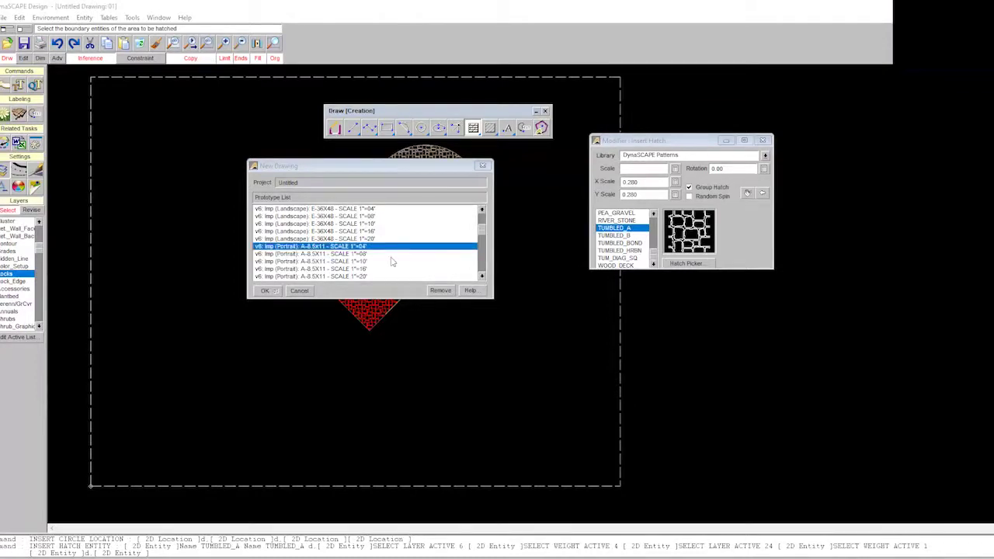
pyautogui.click(270, 291)
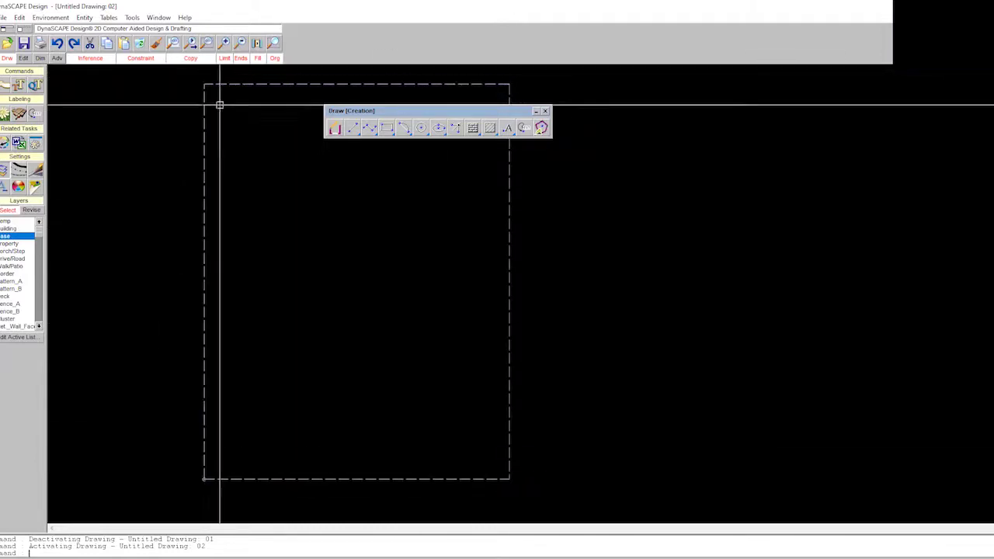
pyautogui.moveTo(721, 134); pyautogui.dragTo(719, 133)
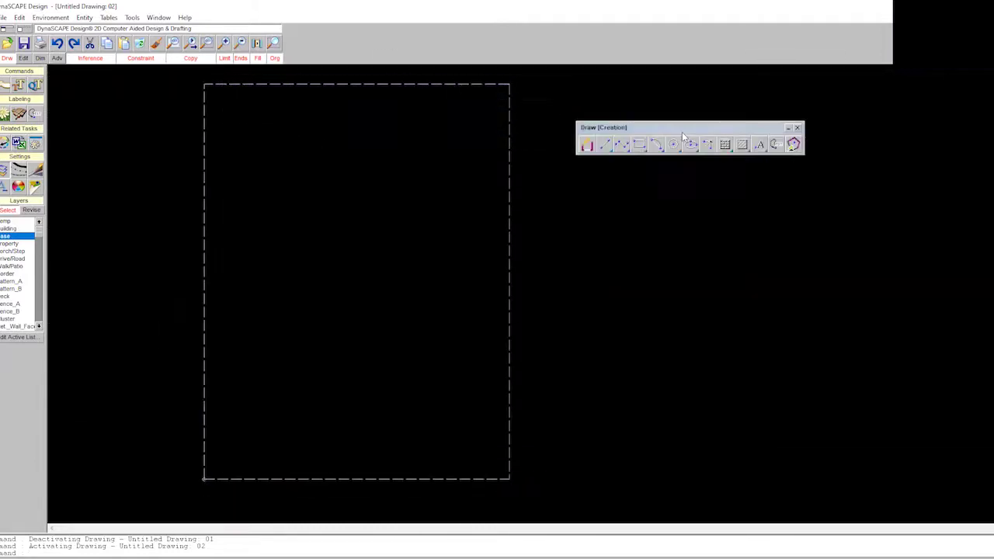